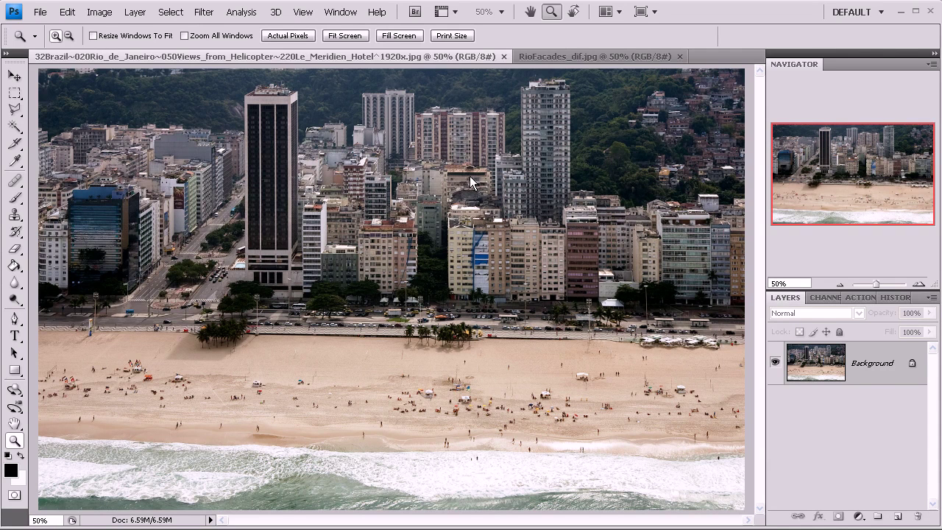
Examine the building fronts in the RioFacades_dif.jpg texture strip, then return to the Rio de Janeiro aerial photo.
click(541, 57)
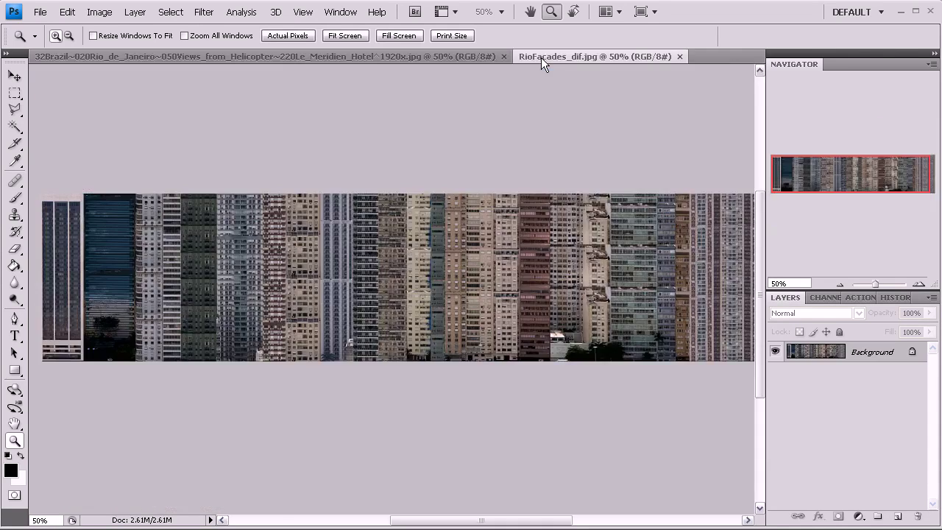
click(286, 347)
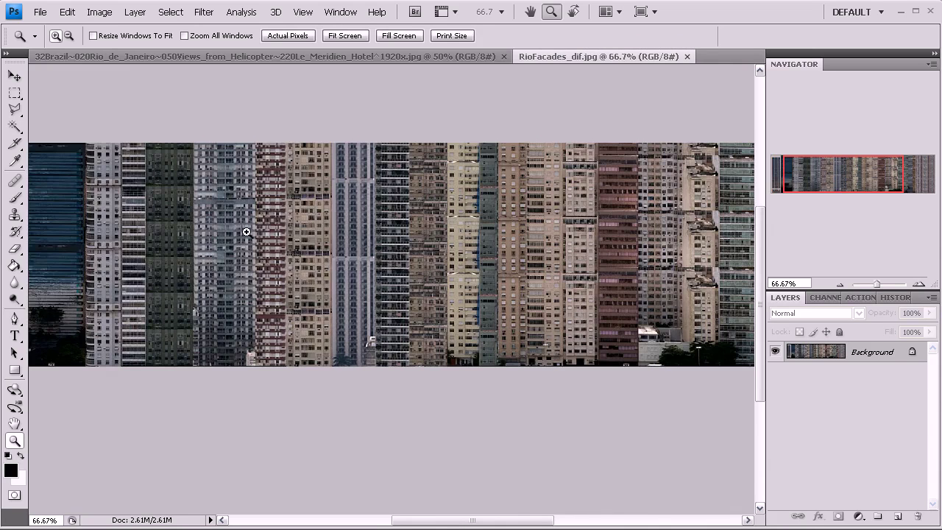
click(237, 266)
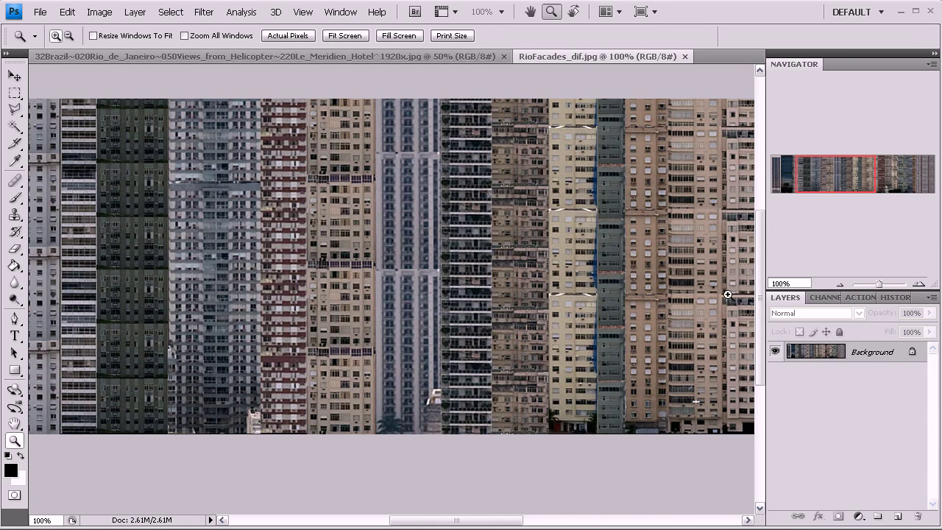
drag(824, 181, 902, 179)
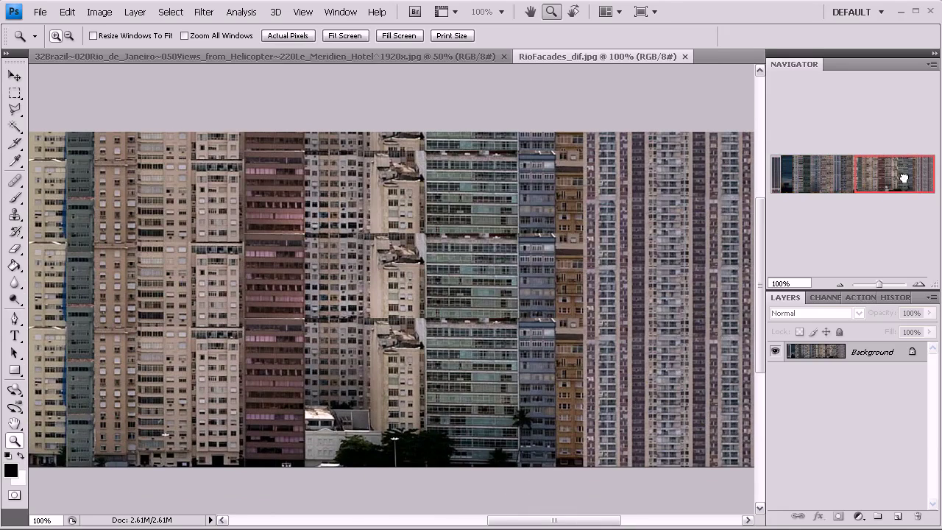
click(841, 282)
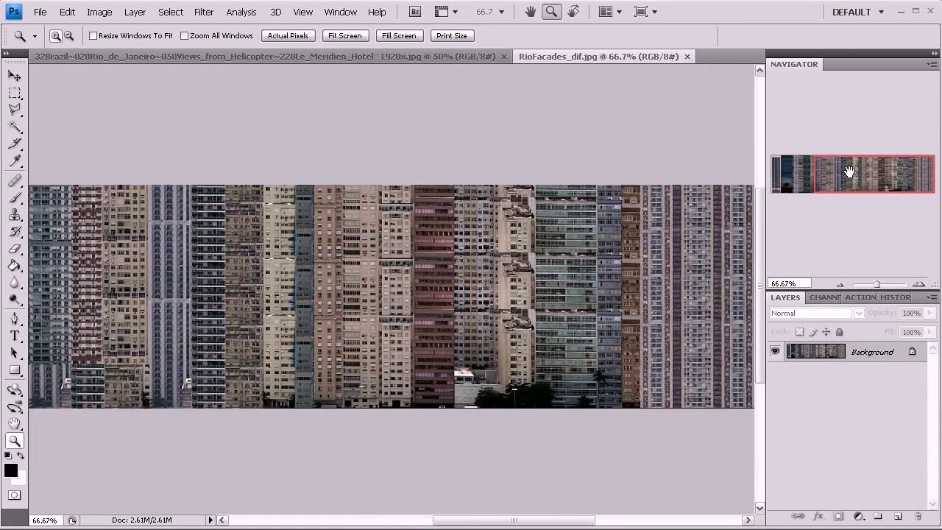
drag(849, 171, 827, 172)
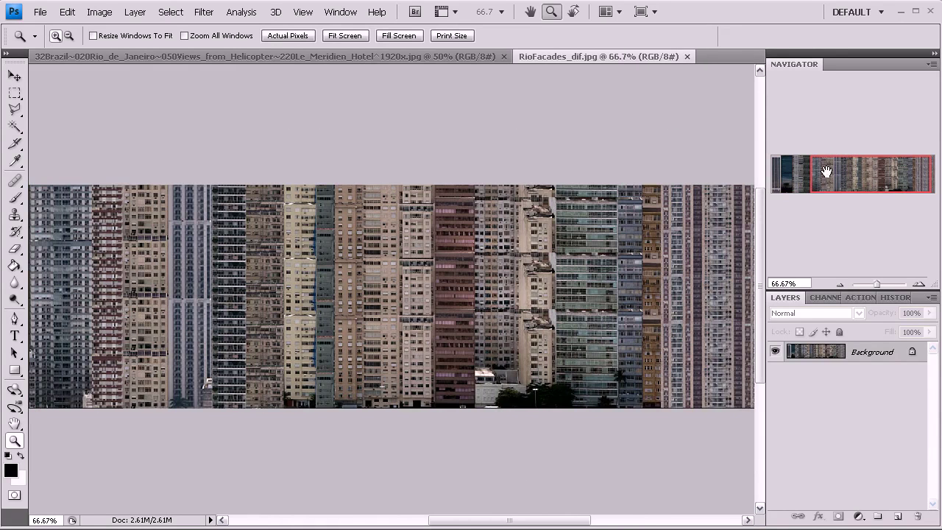
click(841, 284)
drag(830, 181, 815, 174)
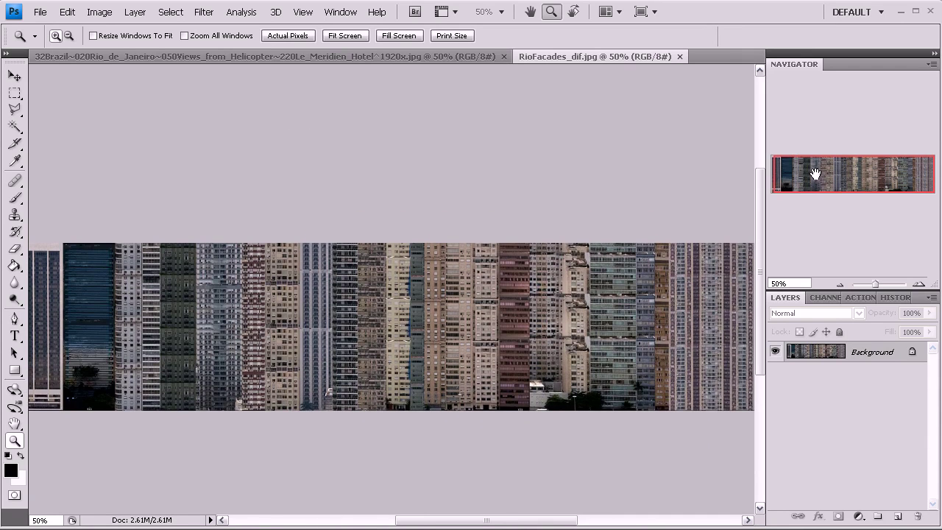
click(374, 57)
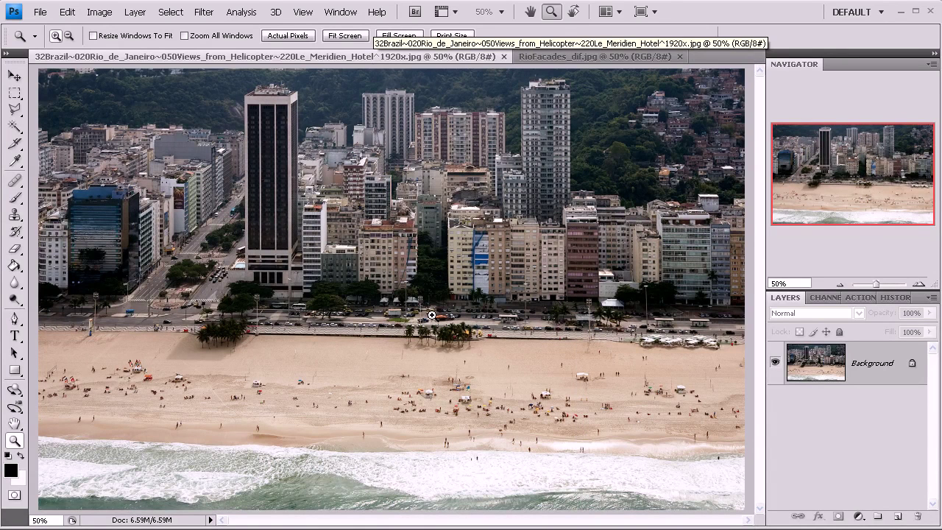
click(839, 284)
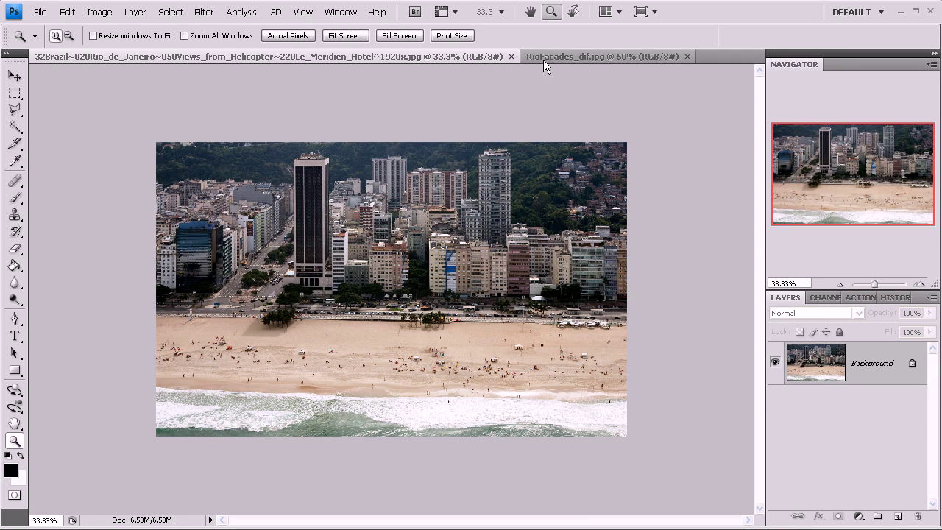
Create a new blank document 2000 pixels wide and 500 pixels high with a white background.
click(41, 12)
click(44, 24)
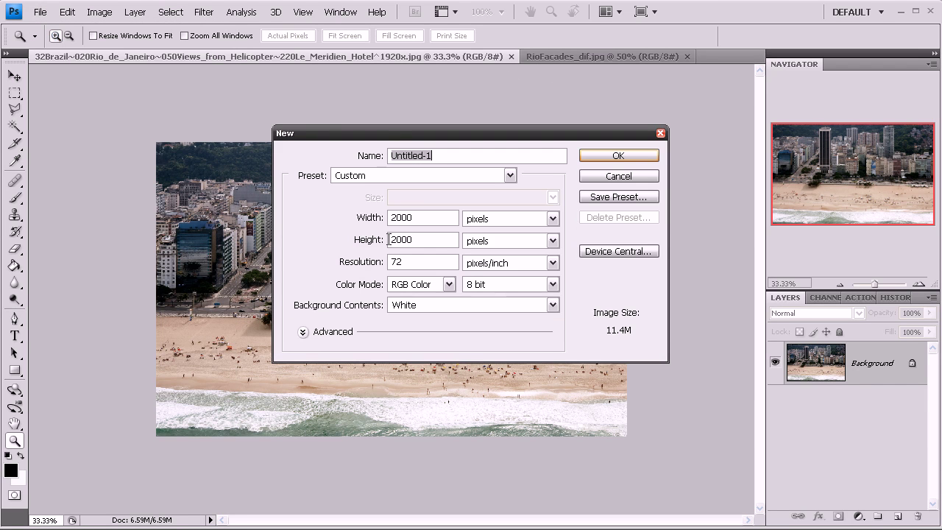
double_click(401, 219)
double_click(429, 239)
text(500)
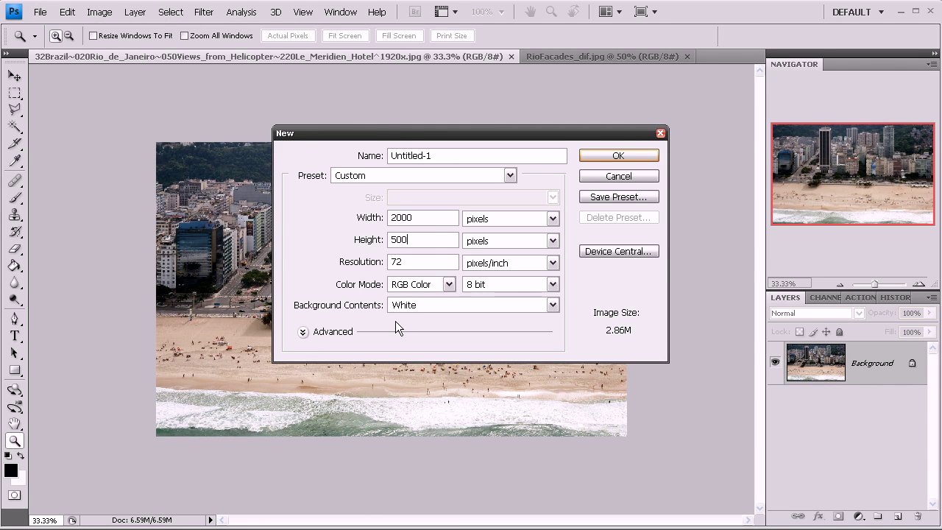
click(583, 155)
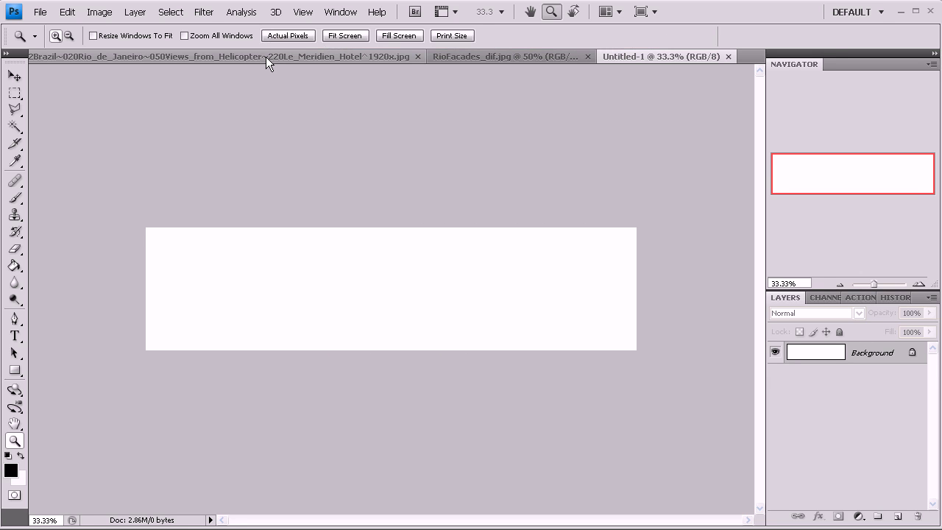
Select the front façade of the blue glass building in the Rio aerial photo and copy it to a new layer.
click(303, 56)
click(396, 295)
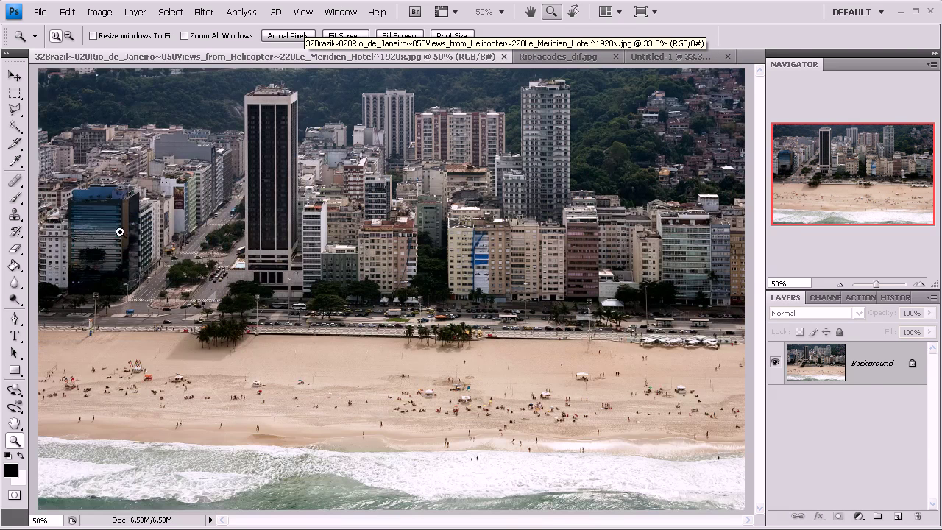
click(120, 232)
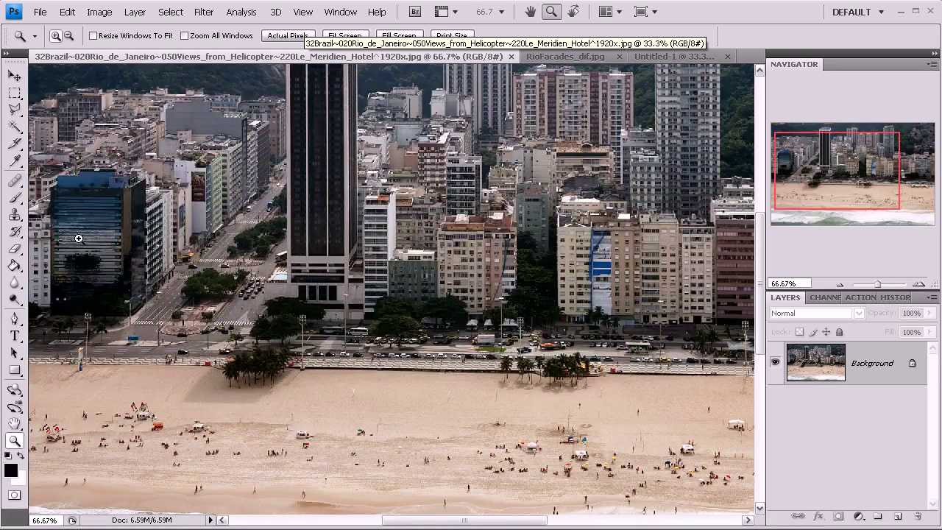
click(79, 239)
click(80, 249)
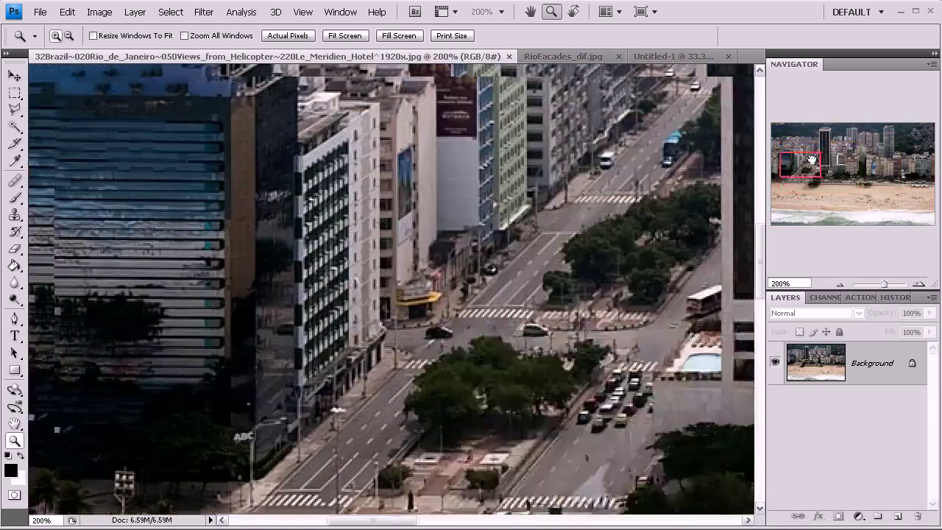
drag(792, 170, 785, 164)
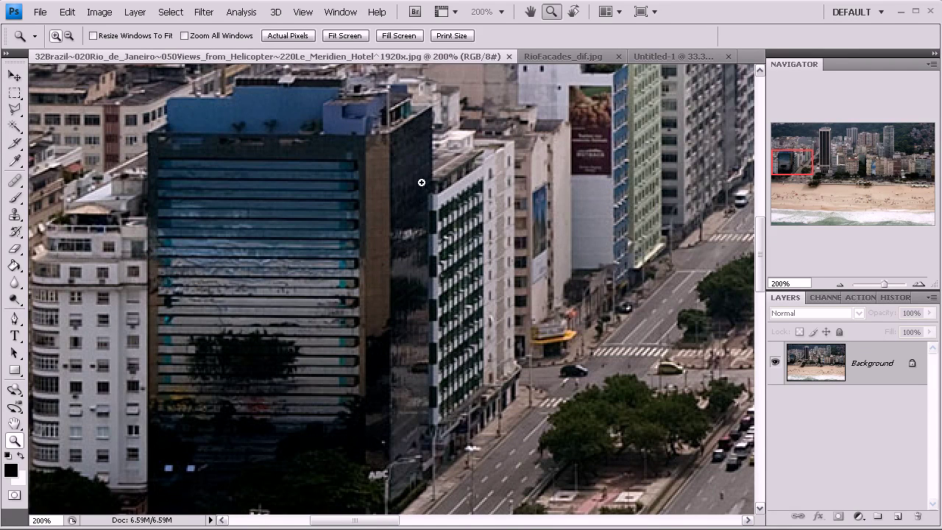
click(14, 92)
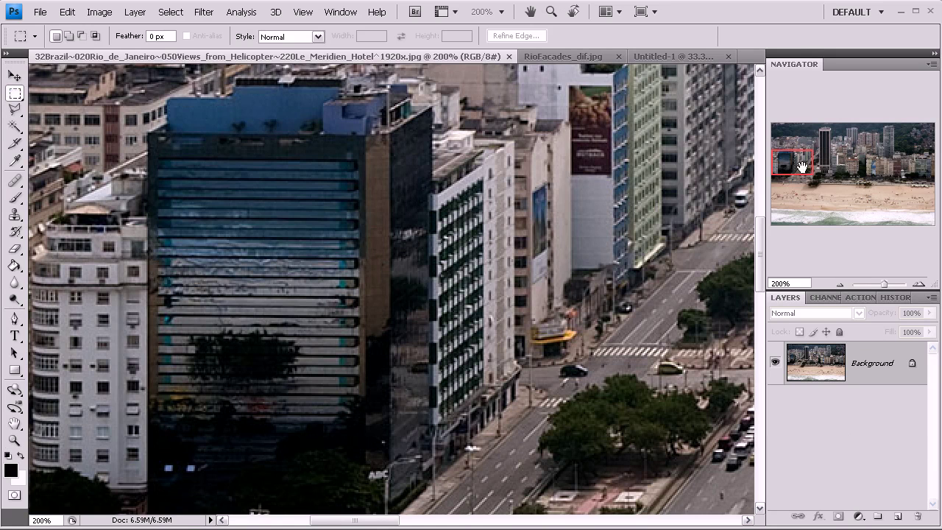
drag(799, 165, 799, 168)
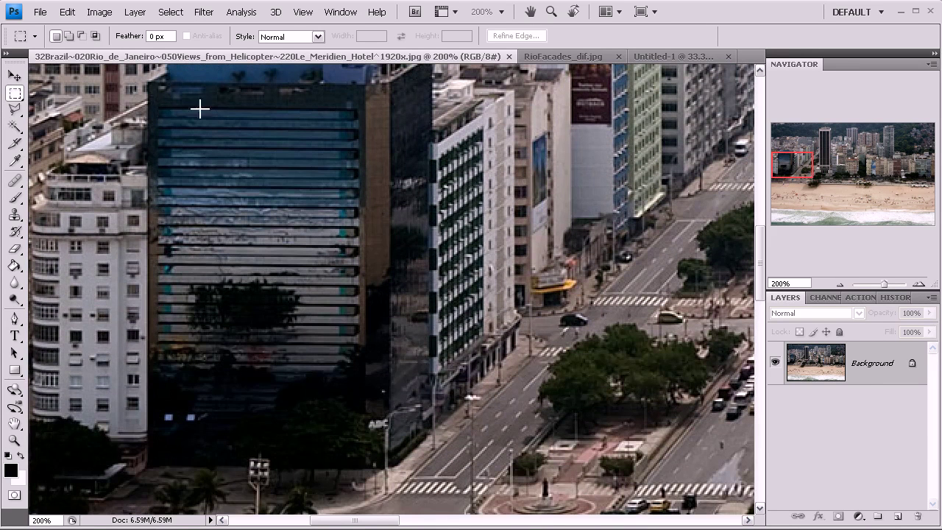
drag(151, 88, 364, 457)
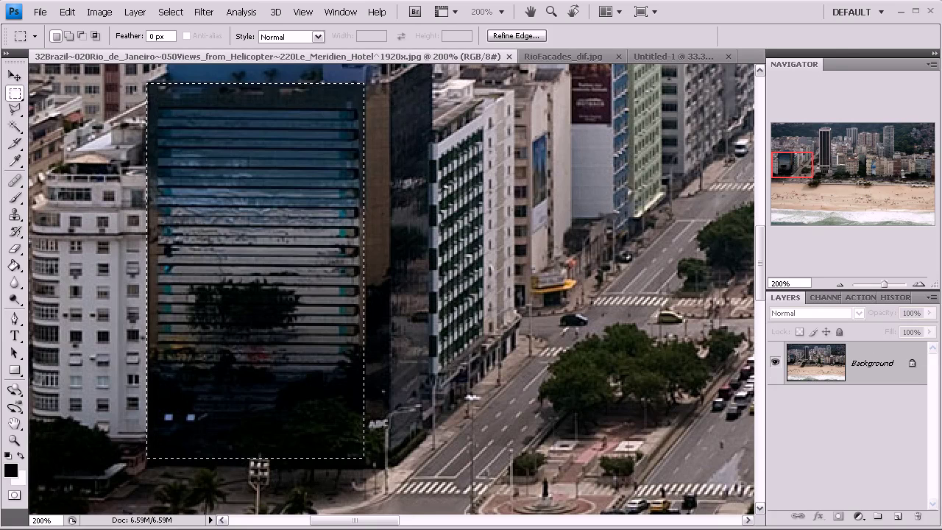
key(ctrl+j)
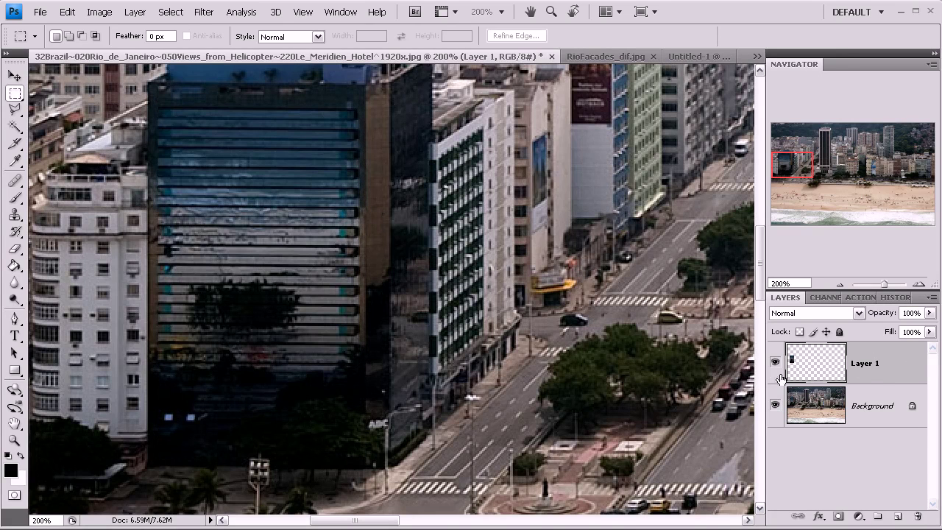
Select the tall dark tower's front façade on the Background layer and copy it to a new layer.
click(869, 401)
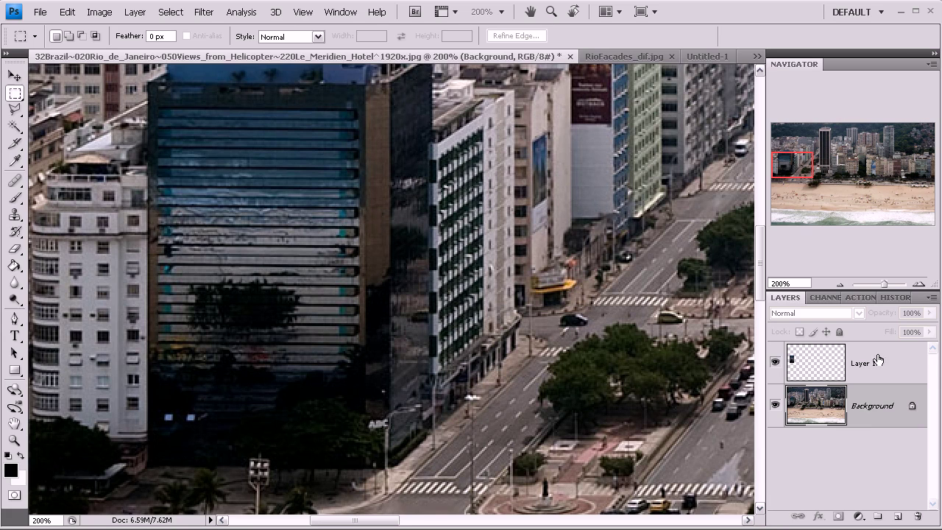
drag(786, 164, 826, 160)
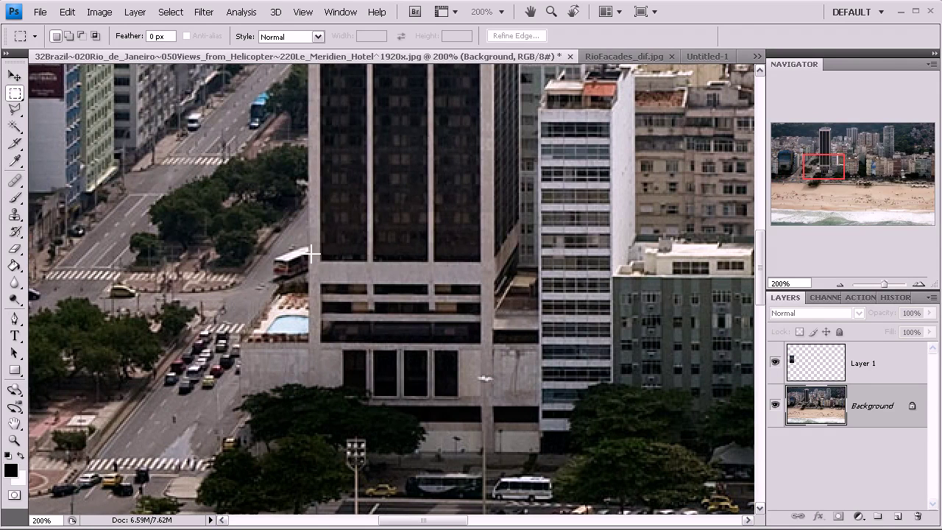
drag(315, 354, 490, 100)
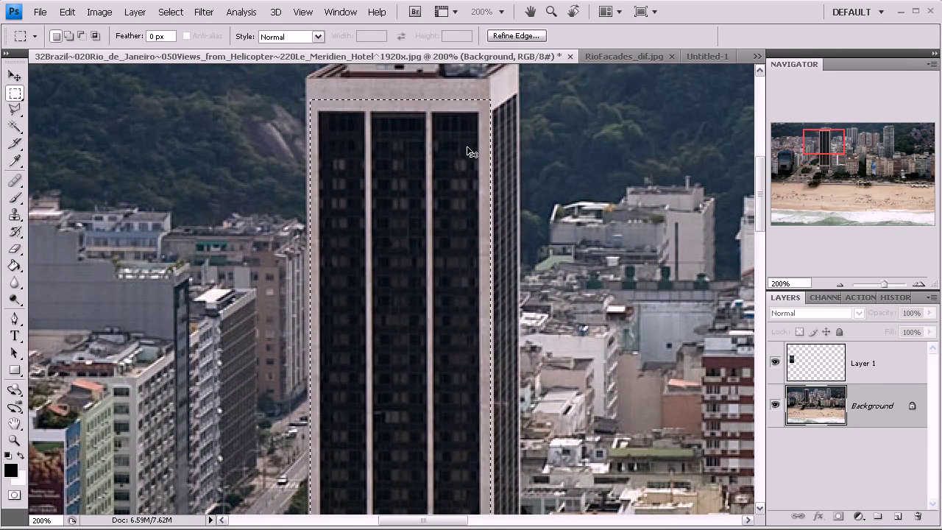
key(ctrl+j)
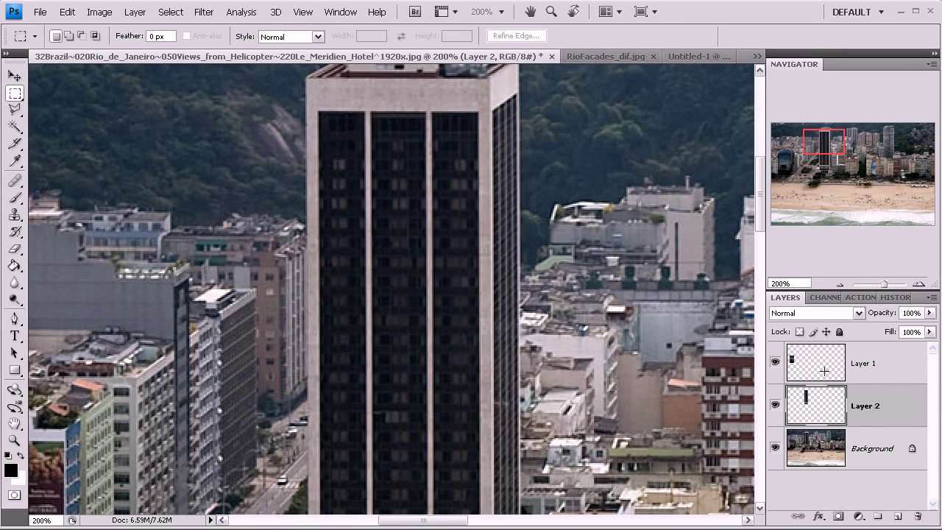
Make a rectangular selection around the narrow white building's front façade on the Background layer.
click(876, 444)
drag(820, 143, 832, 168)
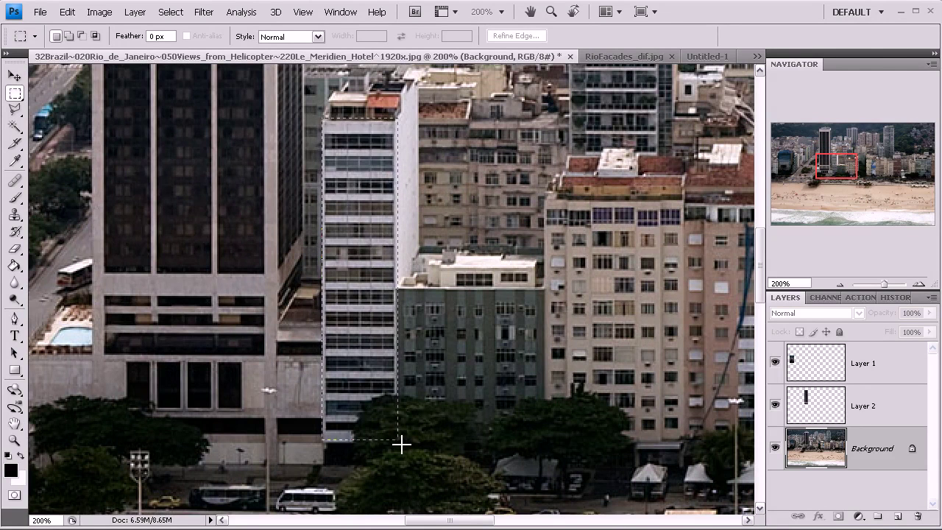
drag(401, 444, 398, 439)
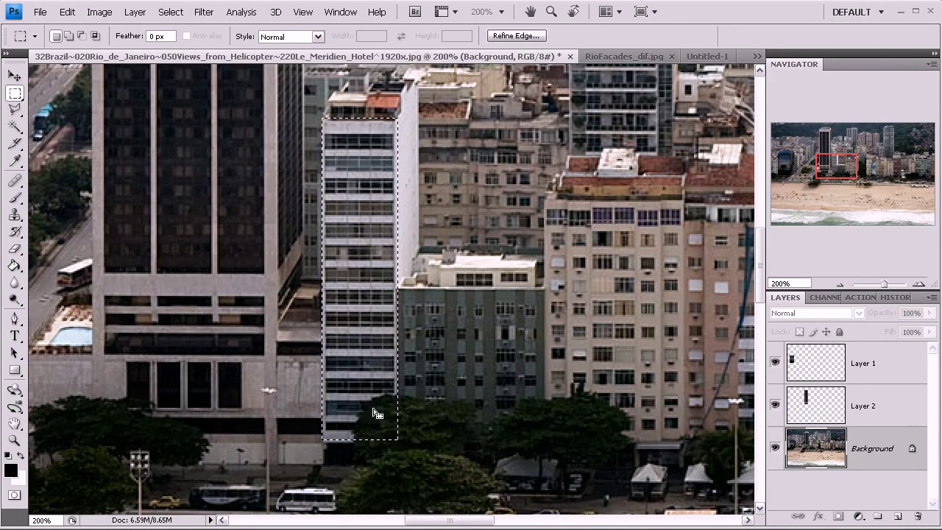
Paint out the tree over the selected façade's lower floors with the Healing Brush in Replace mode, and copy the façade to a new layer.
click(15, 180)
click(151, 36)
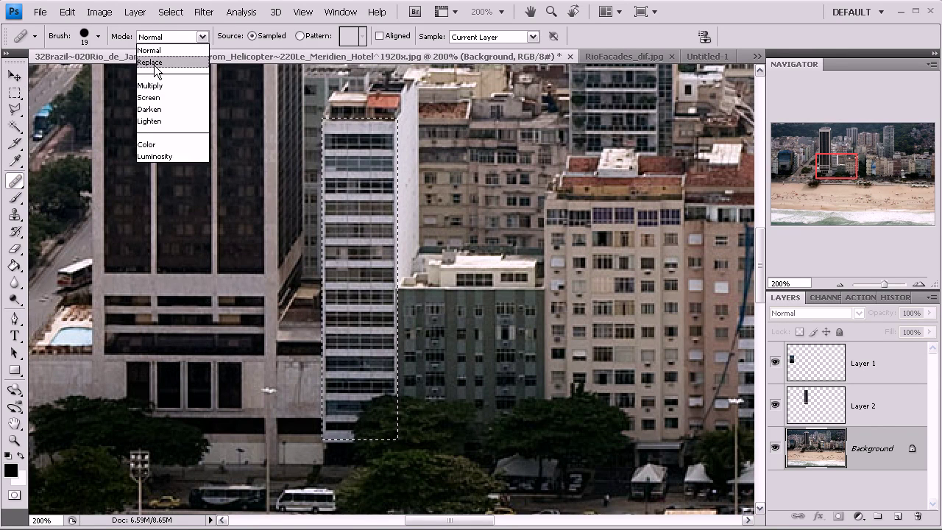
click(156, 62)
alt+click(341, 409)
mouse_move(363, 405)
mouse_down()
mouse_move(379, 406)
mouse_move(377, 419)
mouse_move(357, 431)
mouse_move(379, 430)
mouse_up()
click(382, 423)
key(ctrl+z)
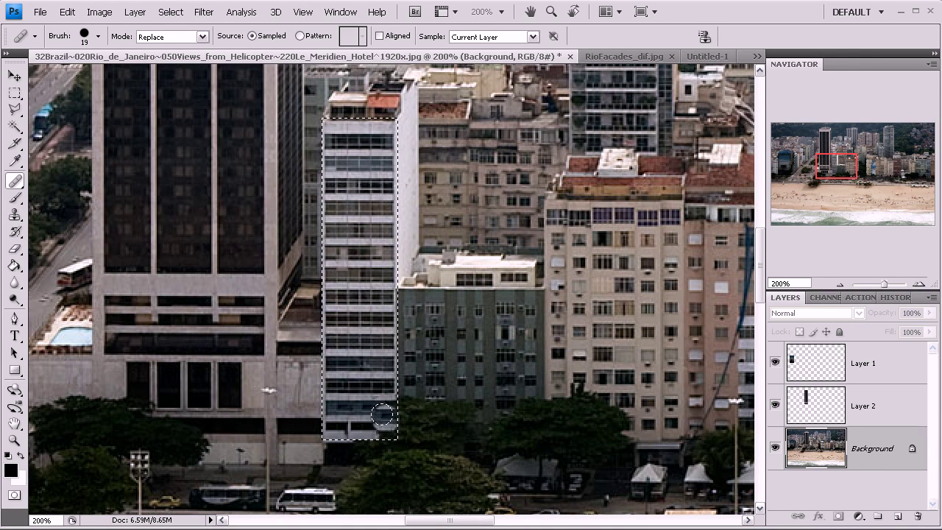
drag(383, 407, 384, 428)
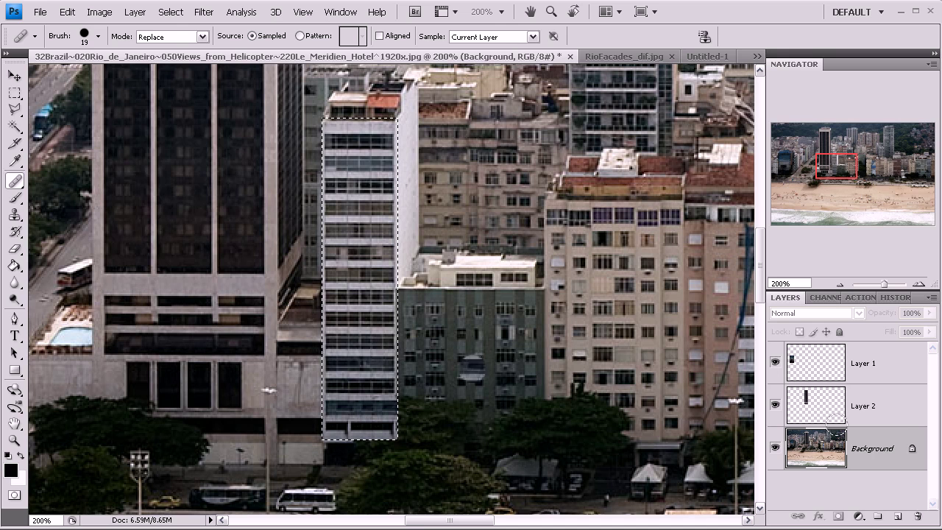
key(ctrl+j)
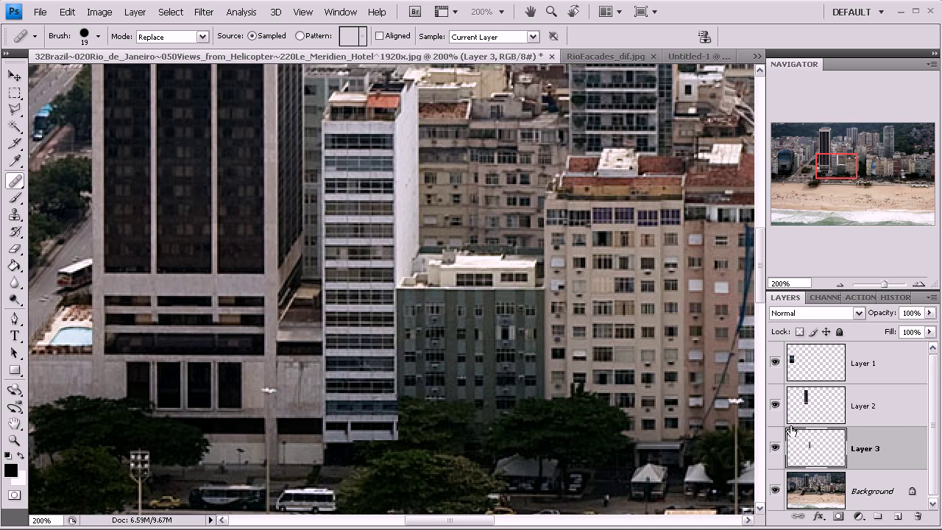
Select the cream building's façade above the trees and copy it from the Background layer to a new layer.
drag(835, 169, 844, 171)
click(14, 93)
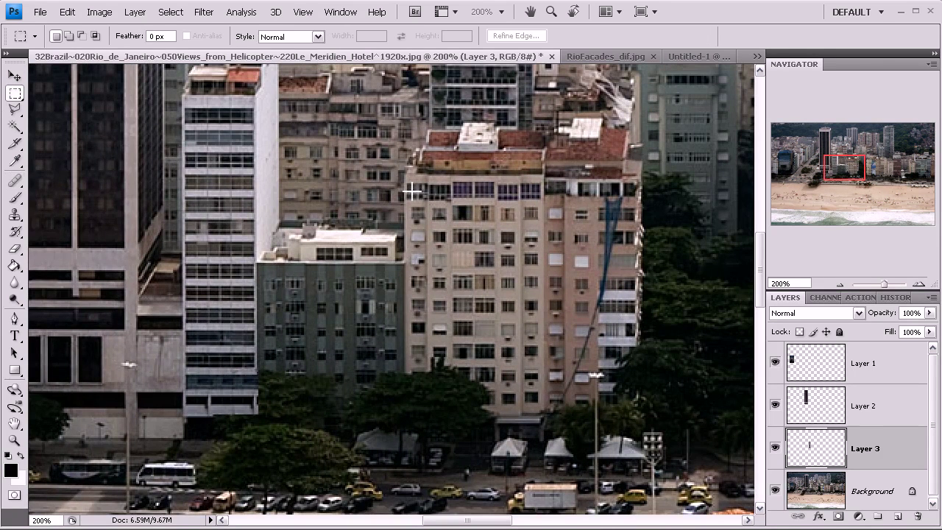
drag(490, 395, 550, 372)
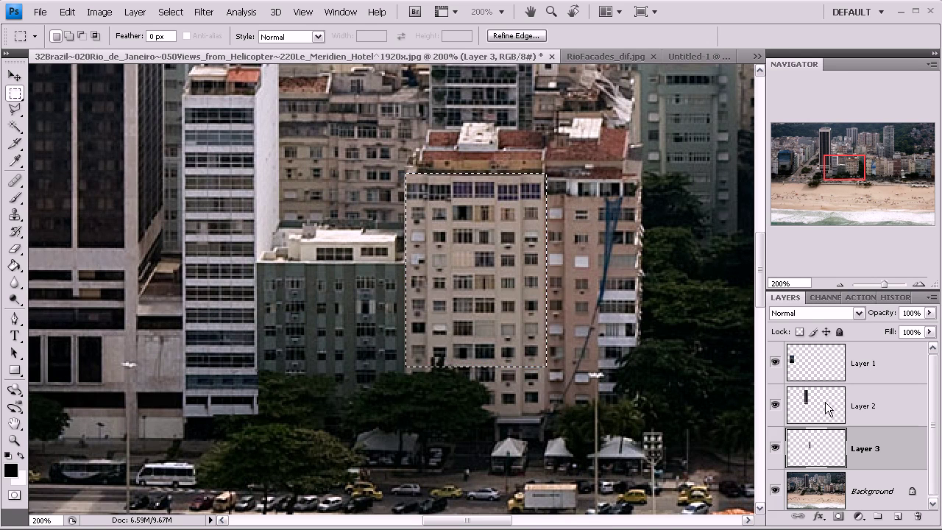
click(872, 497)
key(ctrl+j)
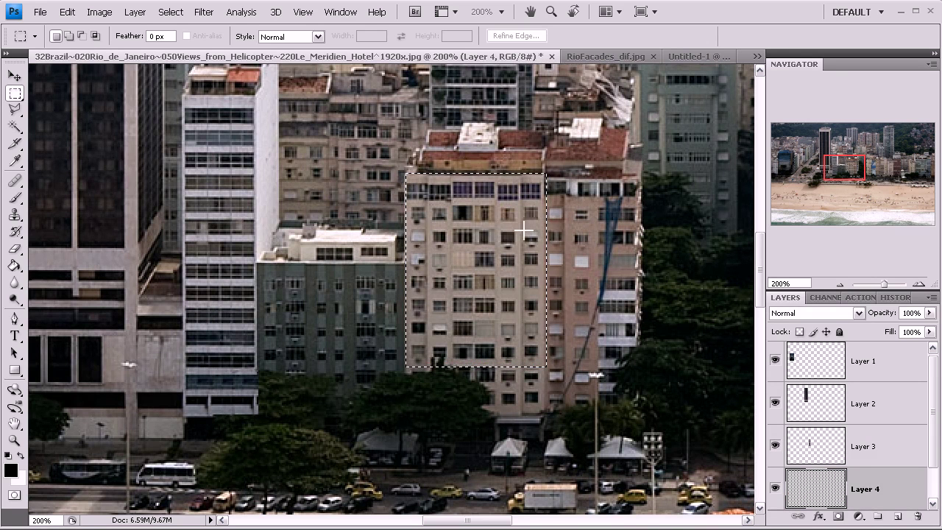
Select the red-brown building's front façade and copy it from the Background layer to a new layer.
drag(849, 166, 902, 166)
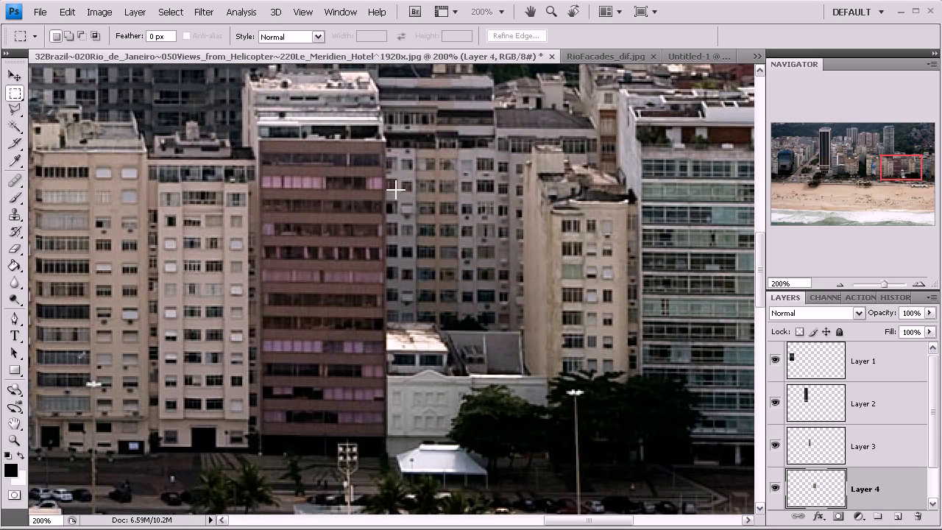
drag(335, 366, 386, 434)
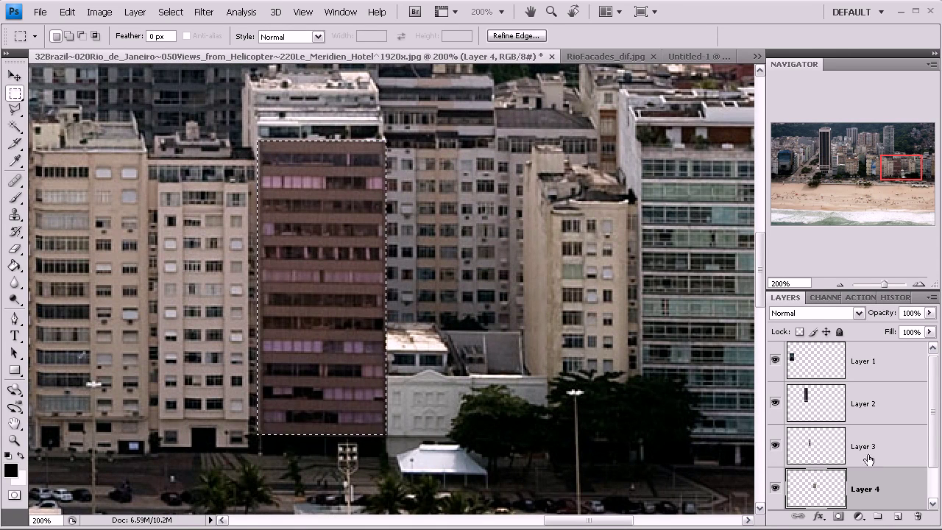
drag(932, 431, 931, 471)
click(845, 494)
key(ctrl+j)
Select the green glass building's façade above the trees and copy it from the Background layer to a new layer.
drag(937, 435, 938, 459)
drag(907, 171, 919, 172)
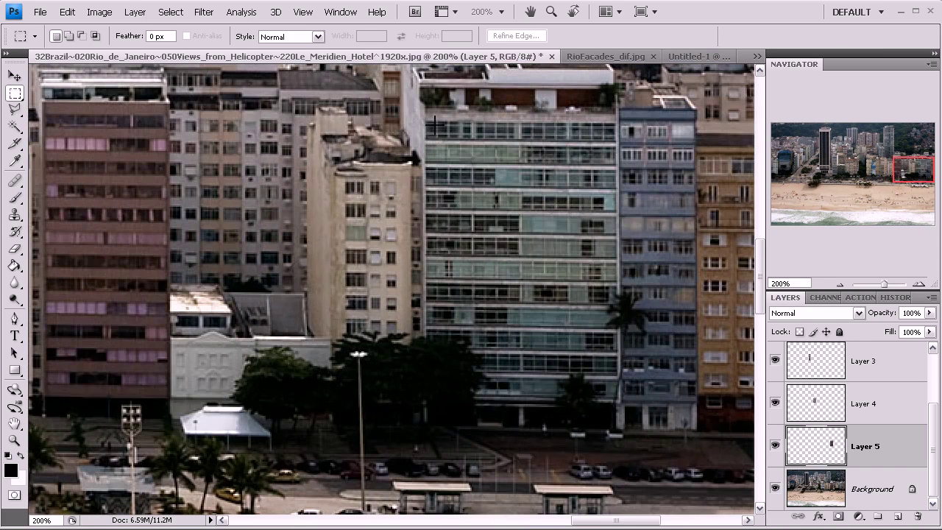
drag(425, 113, 618, 330)
click(853, 486)
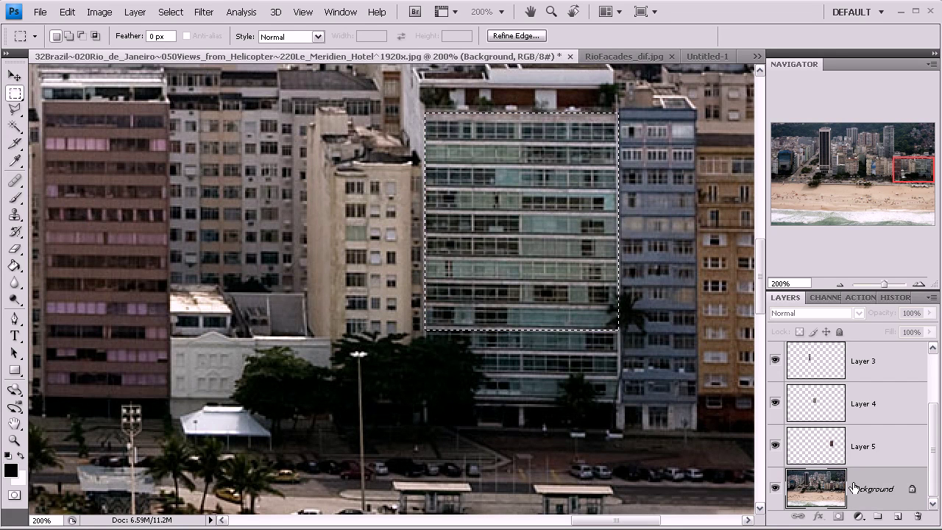
key(ctrl+j)
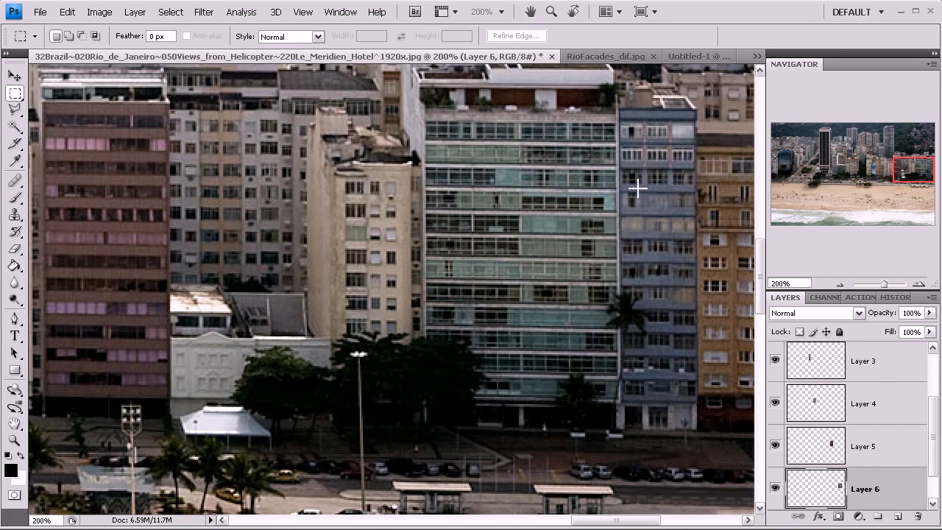
Hide the Background layer to show only the extracted façades across the whole image.
drag(936, 414, 936, 433)
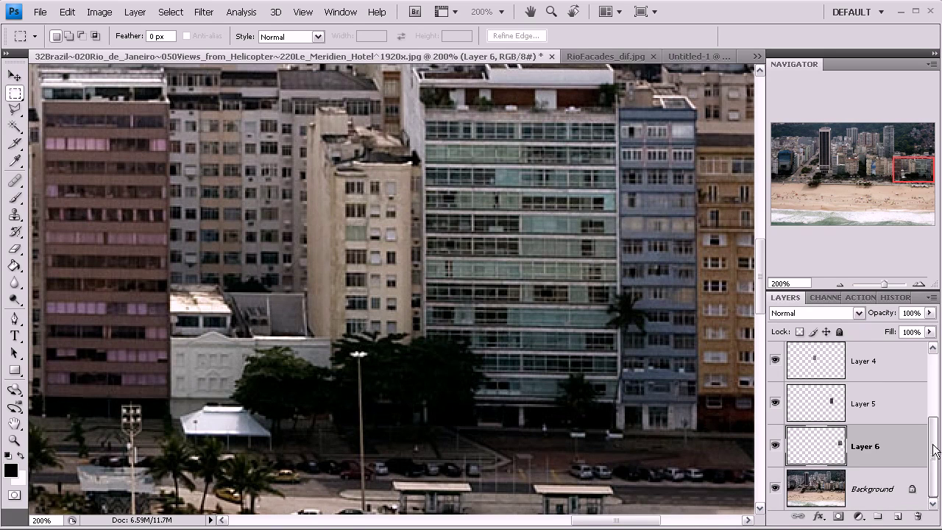
click(774, 489)
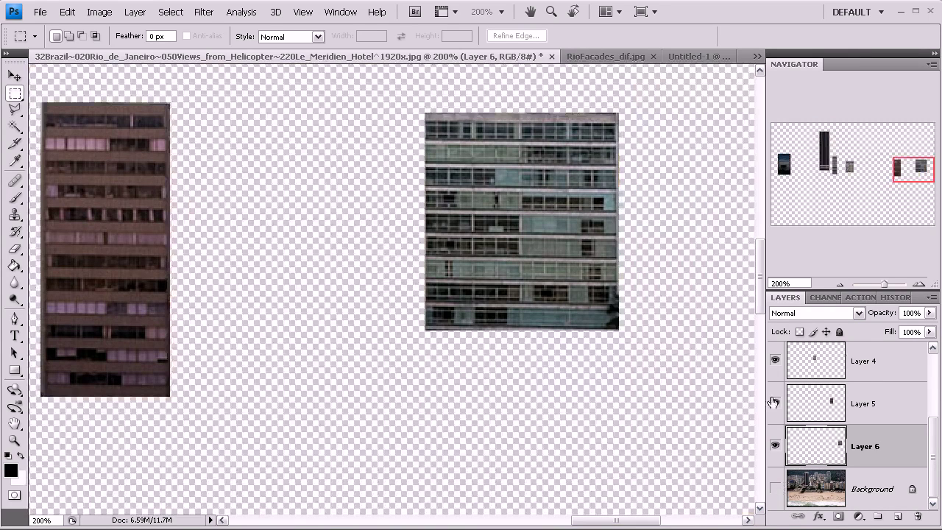
click(838, 285)
click(837, 286)
click(837, 285)
click(837, 285)
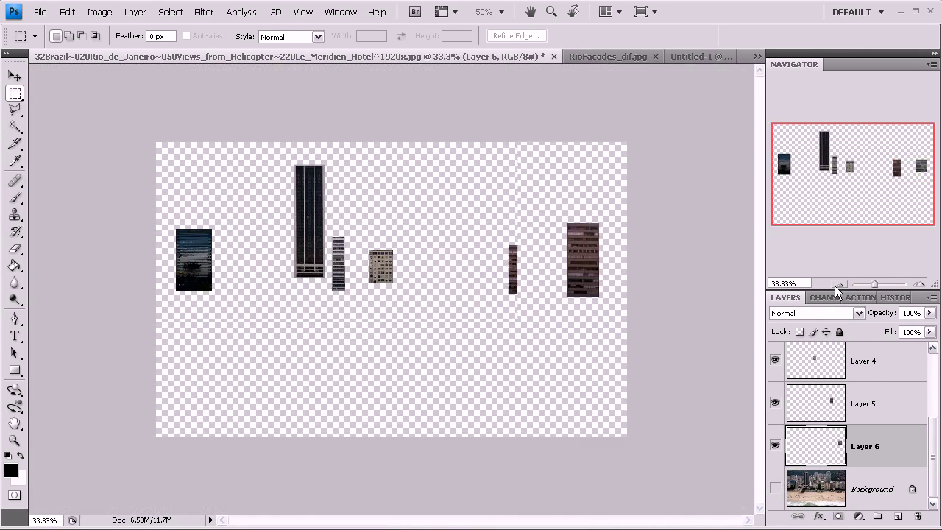
Move the extracted façades close together into one row around the tall dark tower.
click(14, 75)
drag(196, 251, 263, 243)
drag(335, 266, 371, 263)
click(381, 267)
drag(515, 270, 399, 251)
drag(602, 272, 440, 265)
click(486, 330)
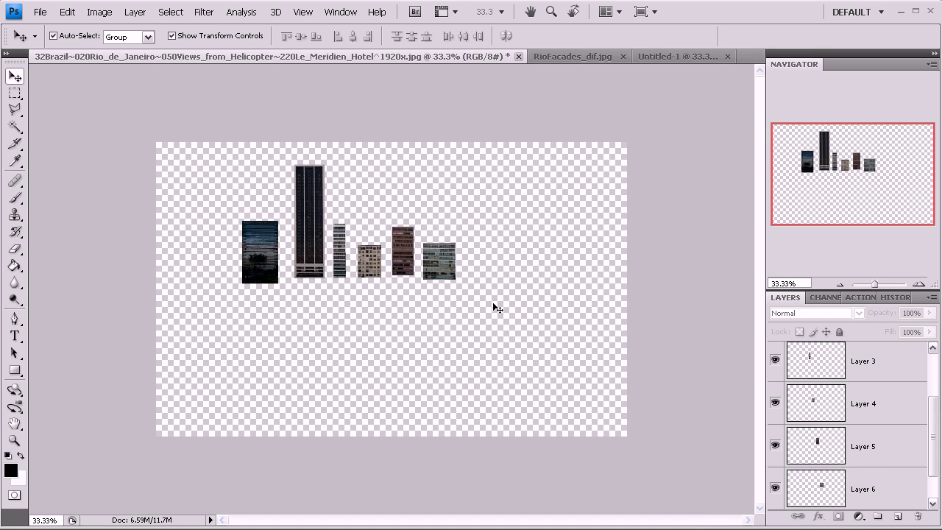
Select all six façade layers, float the photo and Untitled-1 windows, and copy the layers into Untitled-1.
drag(226, 226, 225, 226)
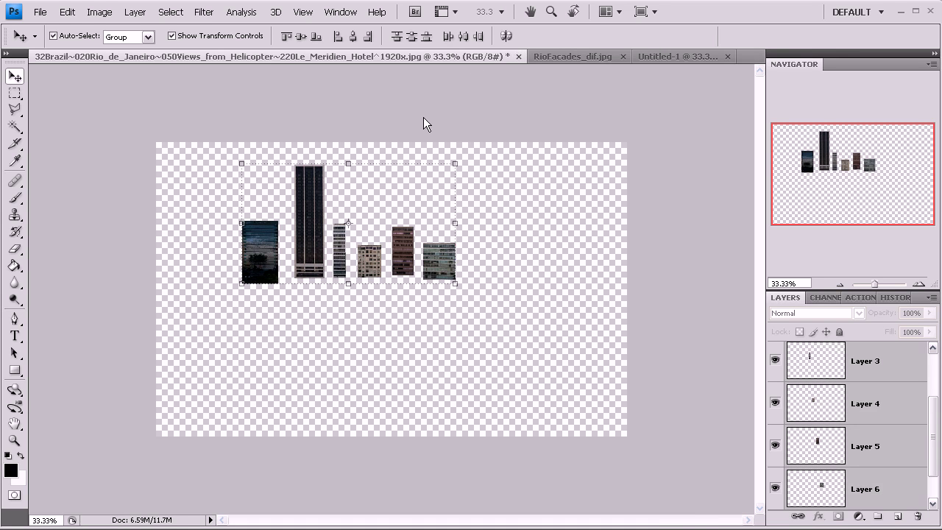
drag(423, 56, 381, 99)
drag(310, 132, 363, 154)
drag(231, 100, 235, 209)
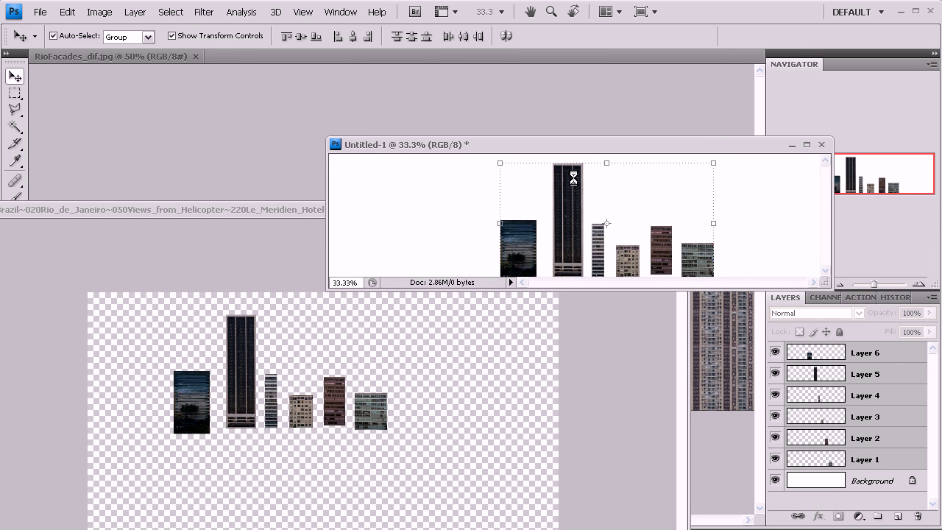
Enlarge the floating Untitled-1 window and minimize the aerial photo and RioFacades_dif.jpg windows.
drag(467, 144, 259, 112)
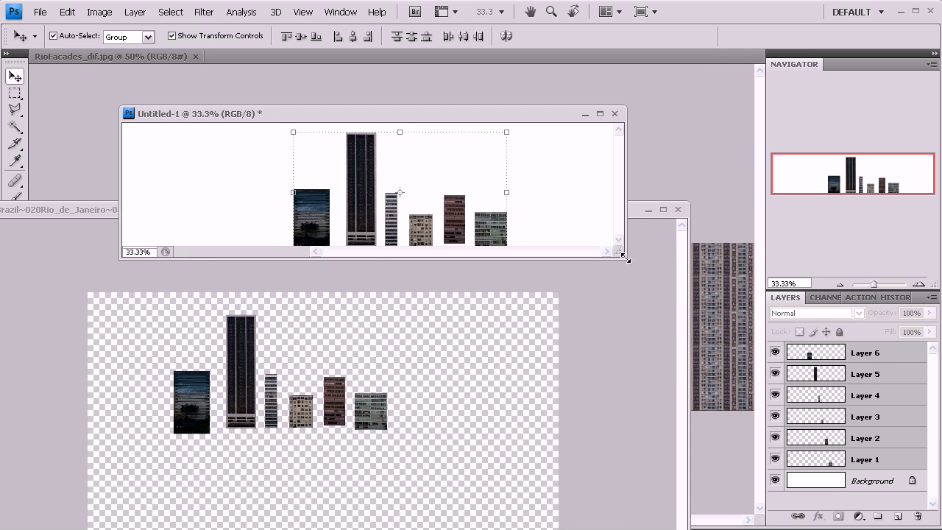
drag(621, 253, 645, 287)
click(653, 208)
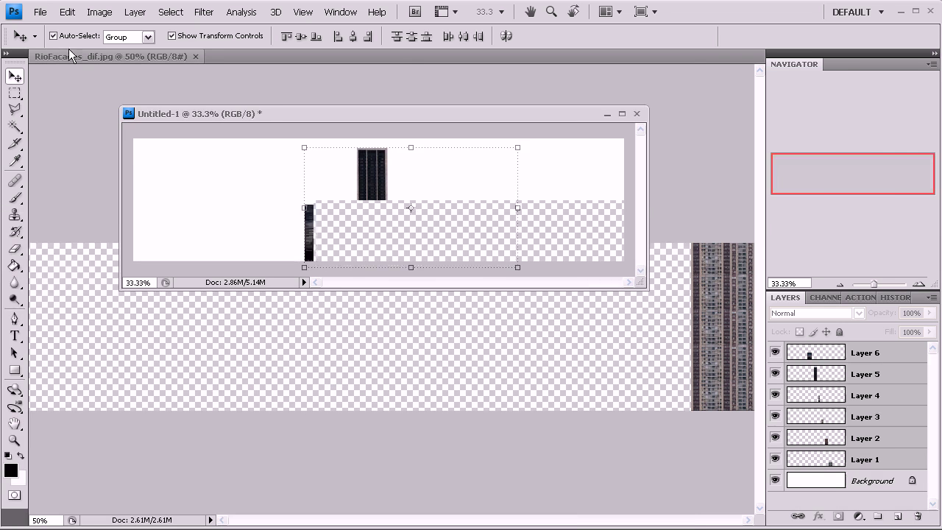
drag(111, 56, 320, 108)
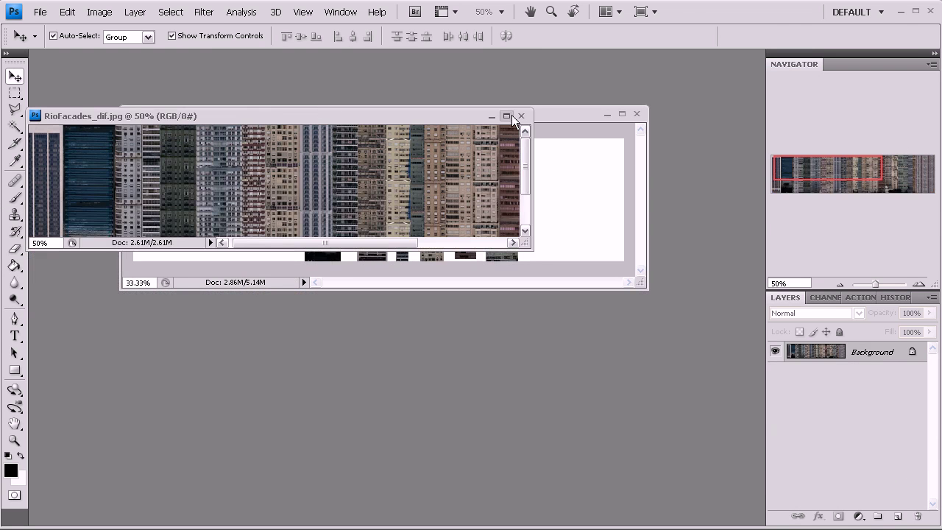
click(489, 115)
drag(506, 114, 490, 114)
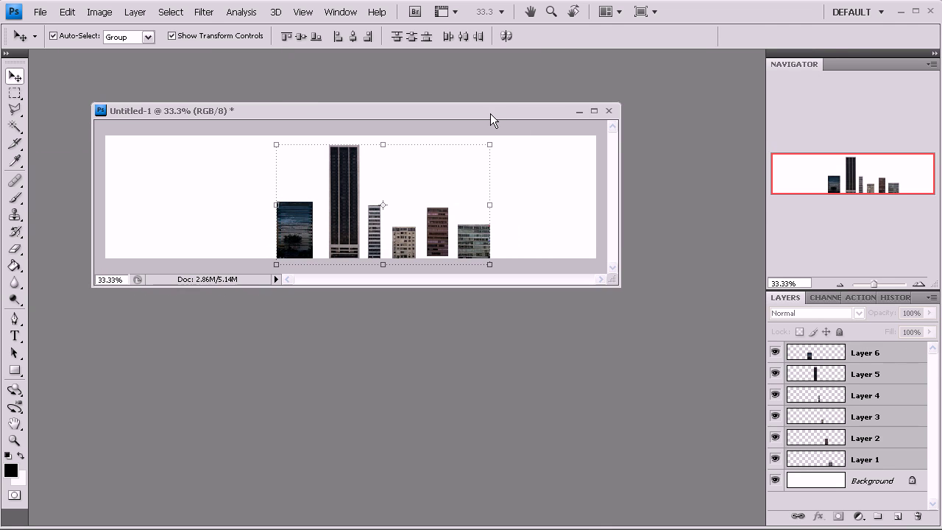
Consolidate all open document windows into tabs.
click(609, 11)
click(609, 12)
click(609, 12)
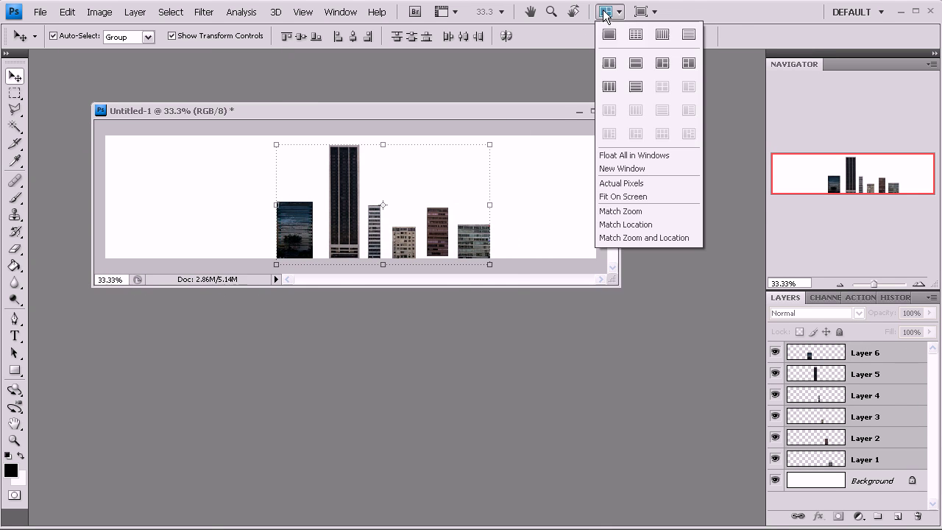
click(607, 34)
Place the dark blue façade at the left end of the Untitled-1 strip and stack two copies to fill its height.
key(z)
click(349, 282)
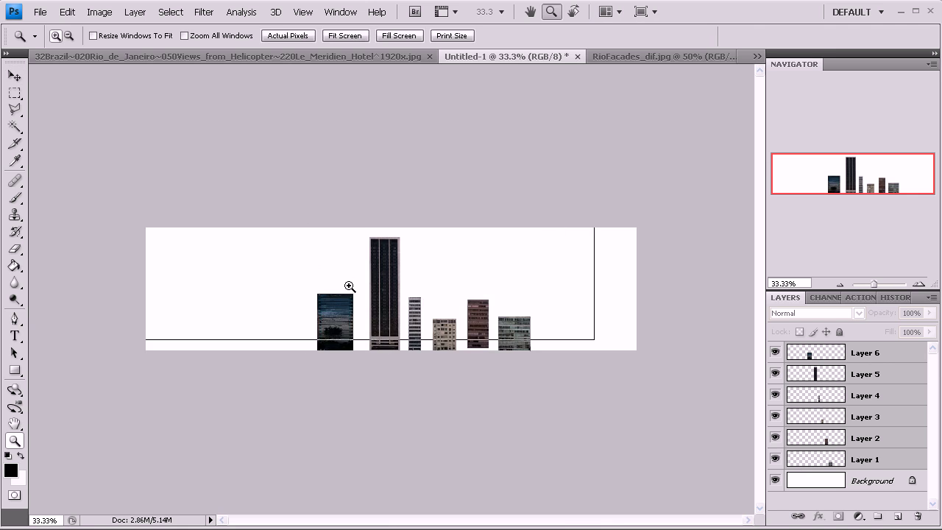
click(13, 76)
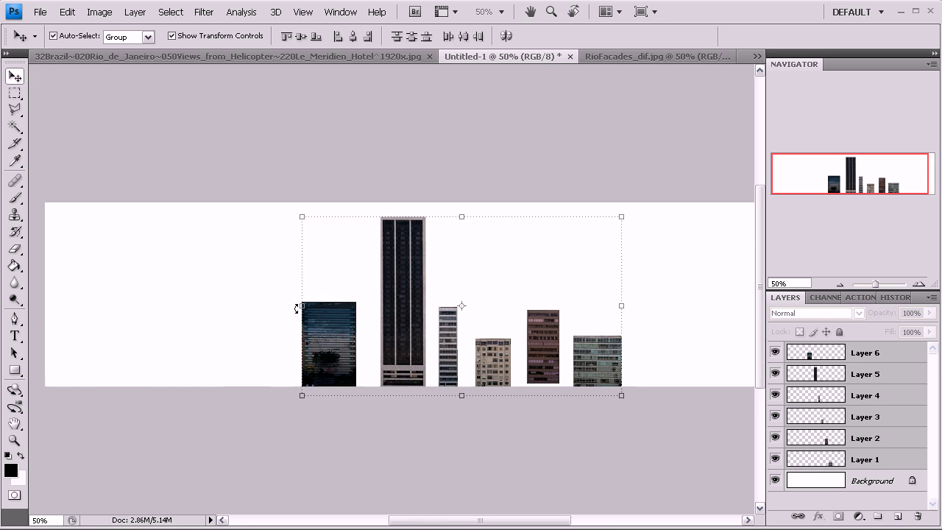
click(309, 313)
drag(334, 320, 87, 334)
click(79, 293)
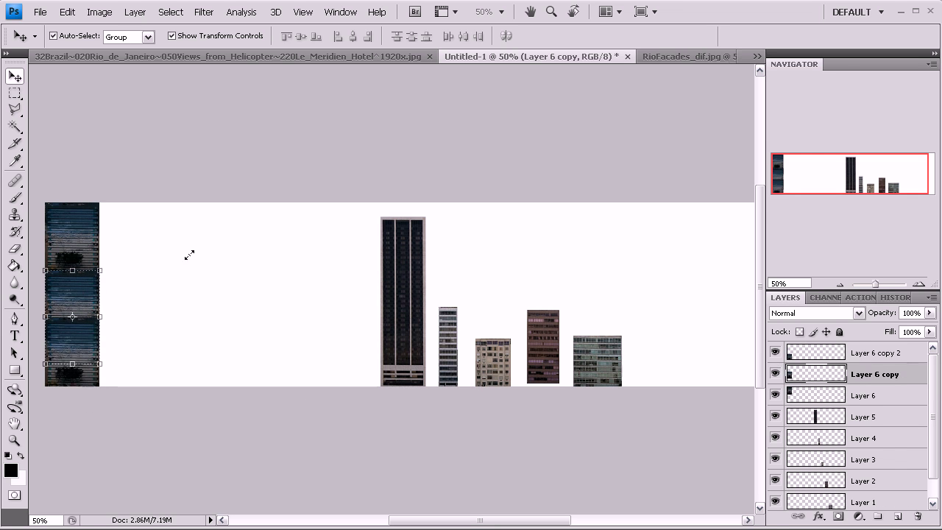
click(27, 213)
Move the tall dark tower against the dark blue façade and scale it to the strip's full height.
drag(391, 248, 114, 241)
drag(141, 381, 152, 387)
key(Return)
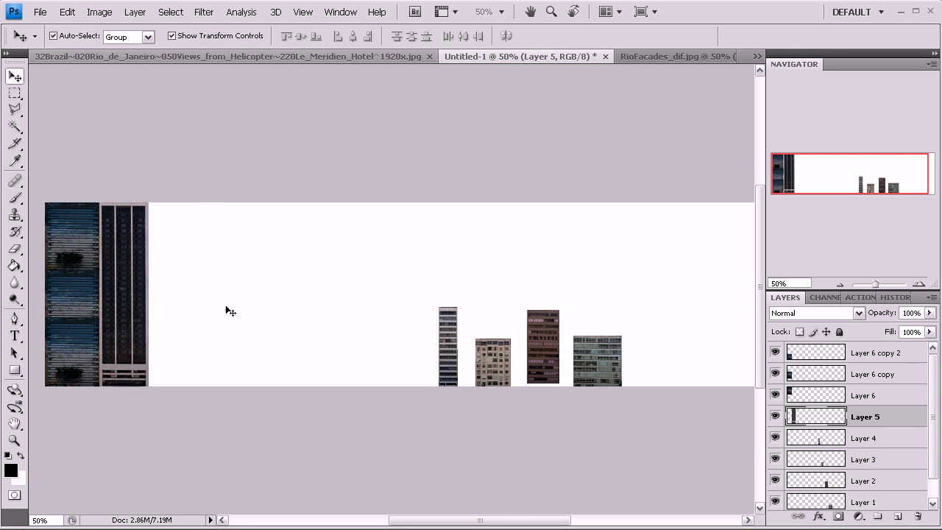
click(294, 317)
Move the narrow white façade against the dark tower and scale it to about 229% to fill the strip's height.
click(437, 353)
drag(432, 337, 153, 245)
drag(168, 283, 190, 381)
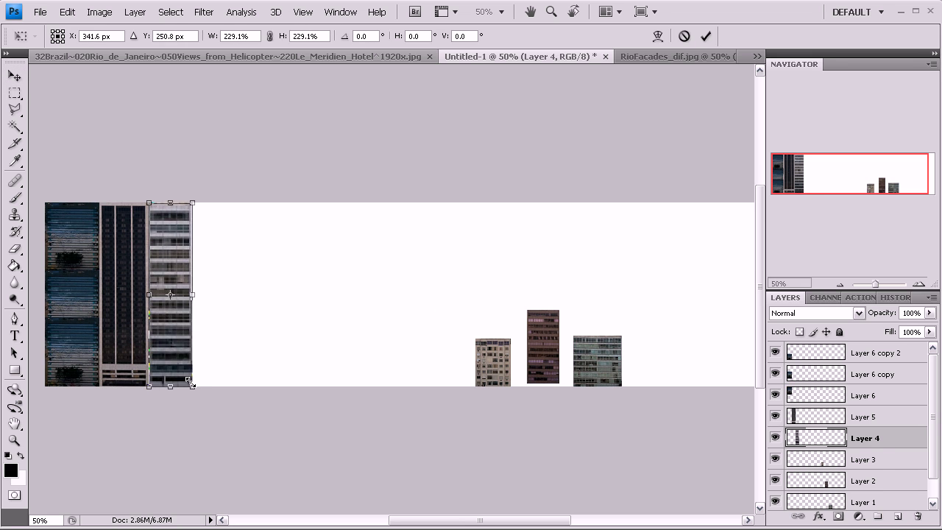
key(Return)
click(225, 173)
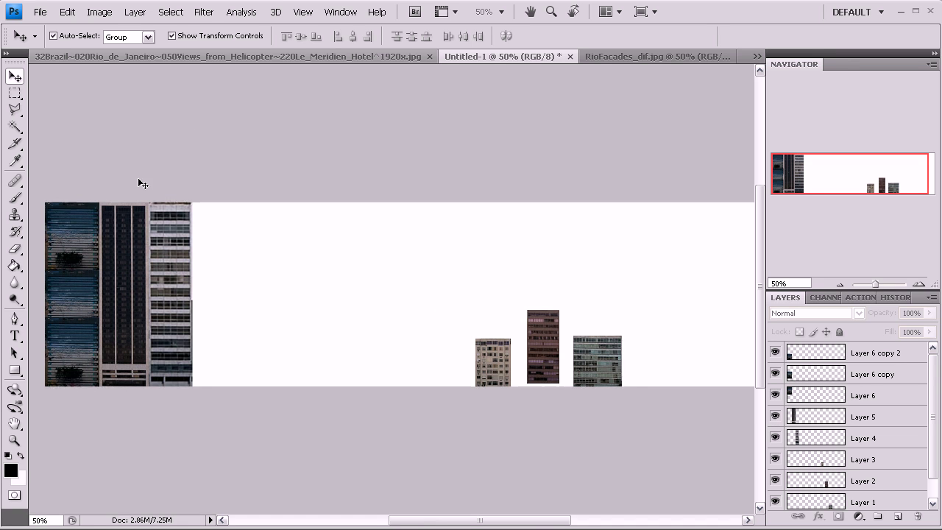
Show the rulers in pixels and place eight horizontal guides along the white façade's floors, between about 230 and 480 px.
key(ctrl+r)
drag(38, 211, 10, 255)
right_click(582, 264)
click(569, 279)
drag(162, 67, 132, 378)
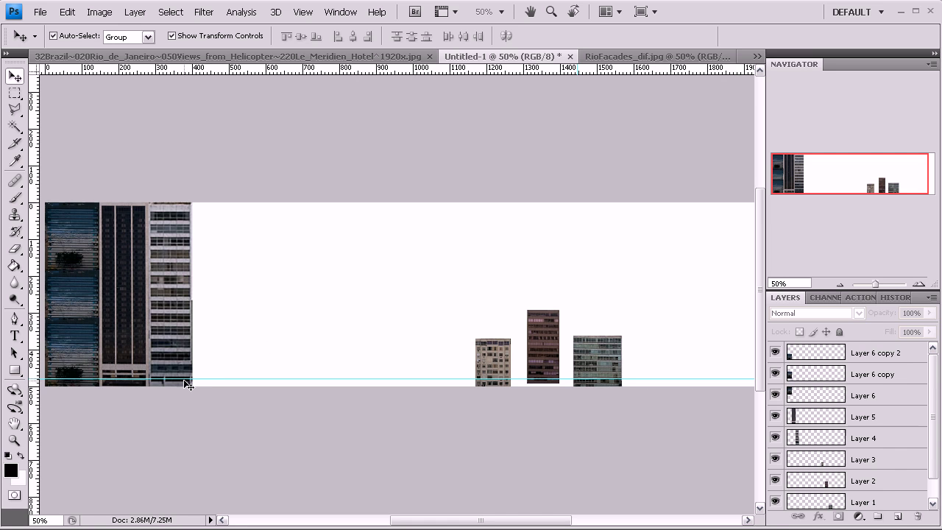
drag(177, 78, 174, 364)
drag(159, 68, 185, 352)
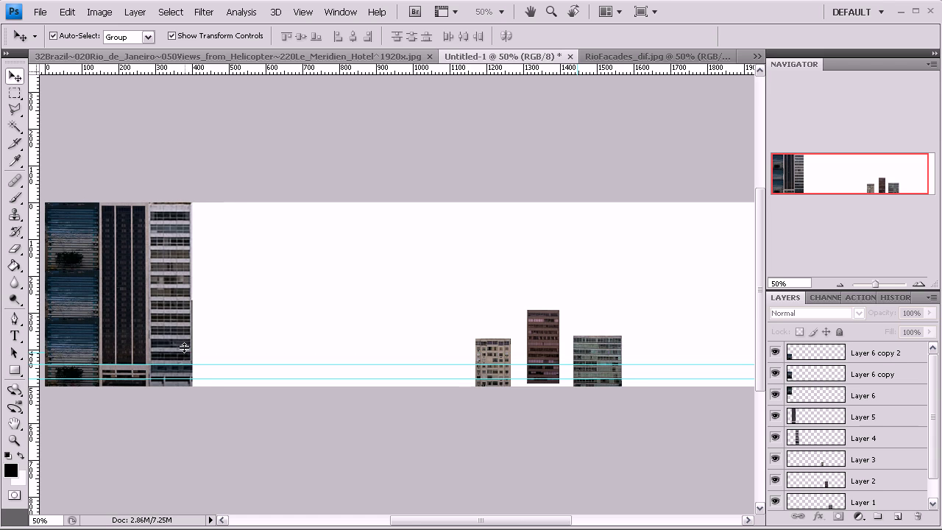
drag(171, 70, 174, 327)
drag(167, 68, 179, 287)
Place the red-brown façade beside the white one, enlarge it, and nudge it to match its floors to the guides and close the gap.
drag(541, 326, 273, 239)
key(ctrl+t)
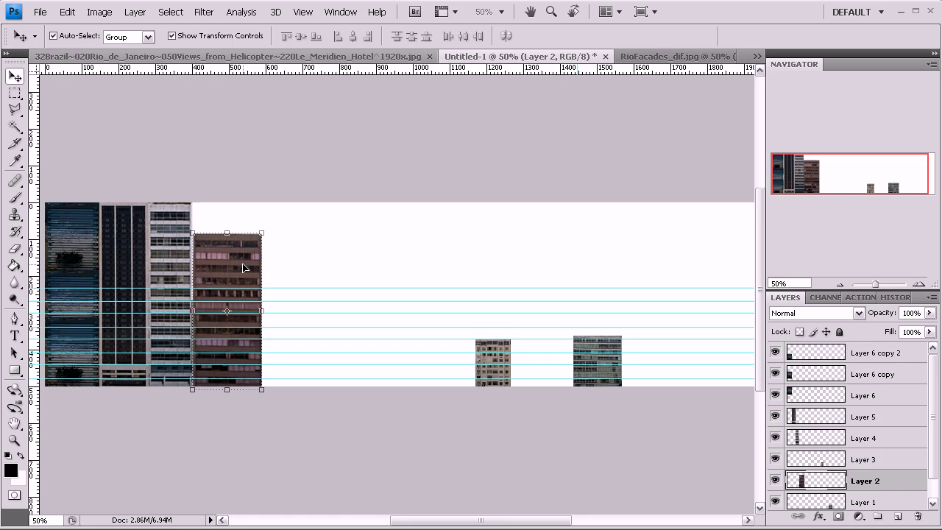
key(Down)
key(Down)
key(Down)
key(Down)
key(Down)
key(Down)
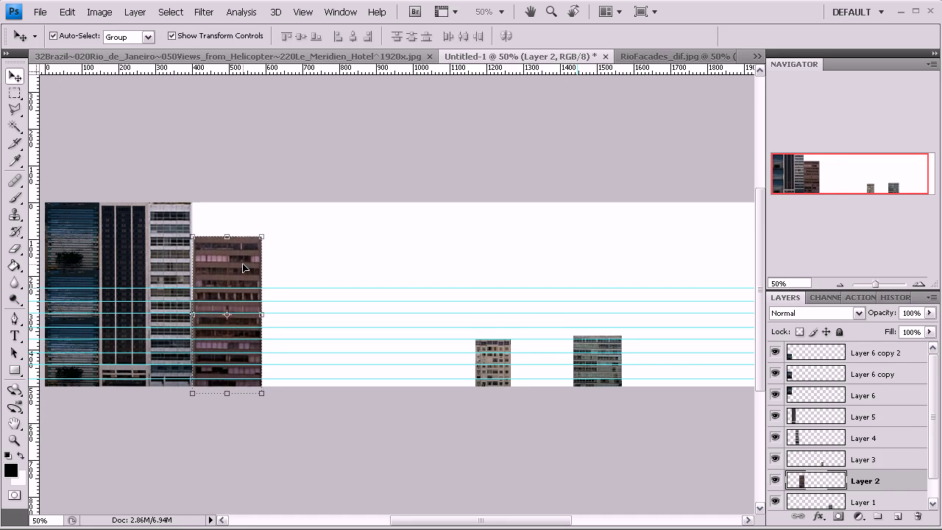
key(Up)
key(Up)
key(Up)
key(Up)
key(Up)
key(Up)
key(Up)
key(Up)
key(Up)
key(Up)
key(Up)
key(Up)
key(Up)
key(Up)
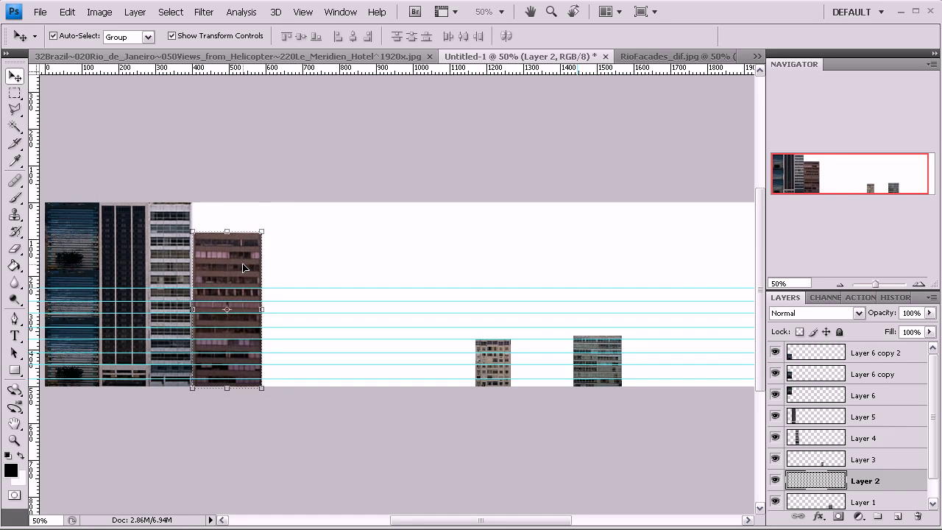
key(Down)
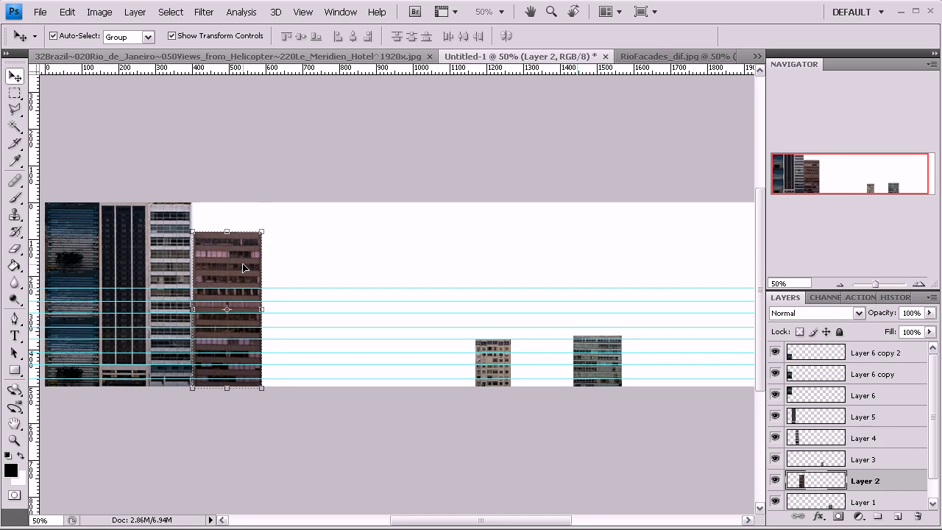
key(Left)
key(Left)
key(Left)
key(Left)
Move the cream façade against the red-brown one and scale it to about 241% along the strip's lower edge.
click(521, 346)
drag(508, 353, 344, 261)
key(ctrl+t)
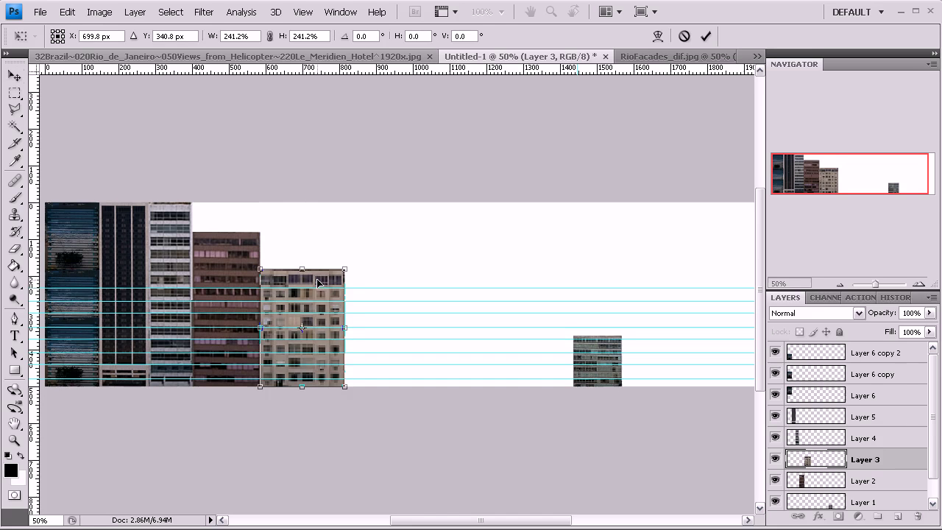
key(ctrl+t)
drag(323, 272, 324, 185)
key(Escape)
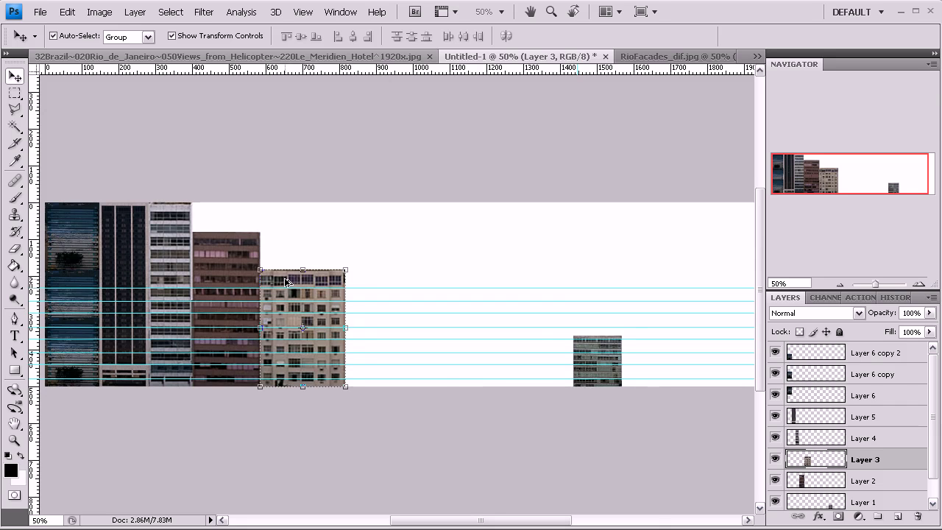
Duplicate the cream and red-brown façades upward to fill the strip's full height.
drag(284, 280, 285, 194)
key(ctrl+j)
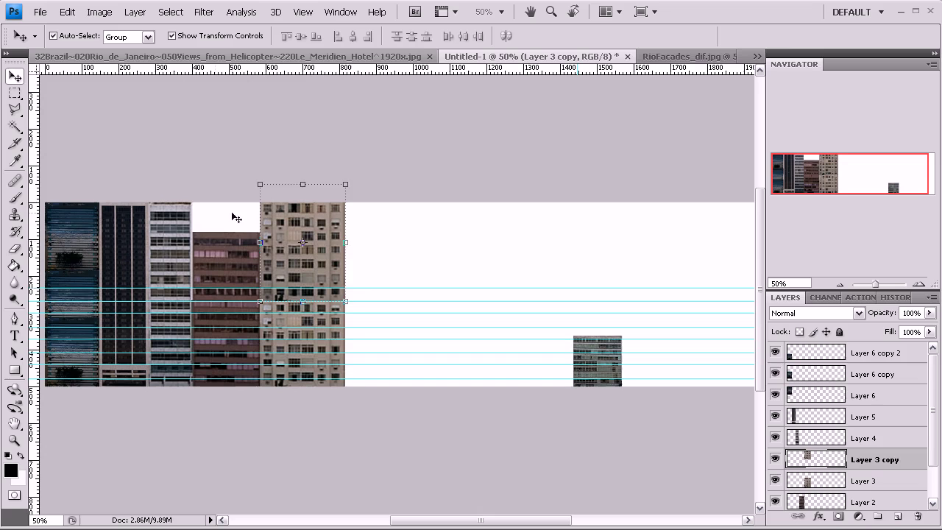
click(236, 250)
drag(236, 267, 232, 225)
key(ctrl+j)
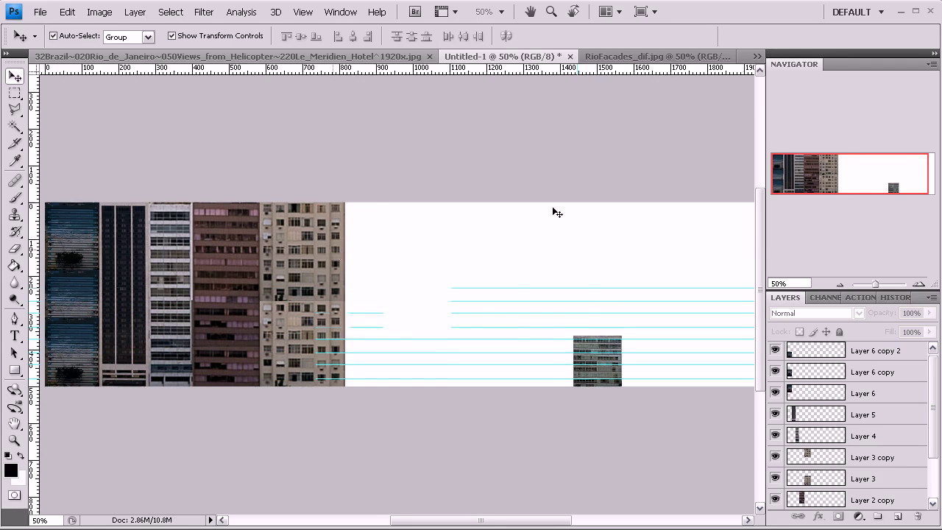
Crop the canvas to the five full-height façades, cutting off the blank area and the leftover green façade.
drag(822, 177, 823, 177)
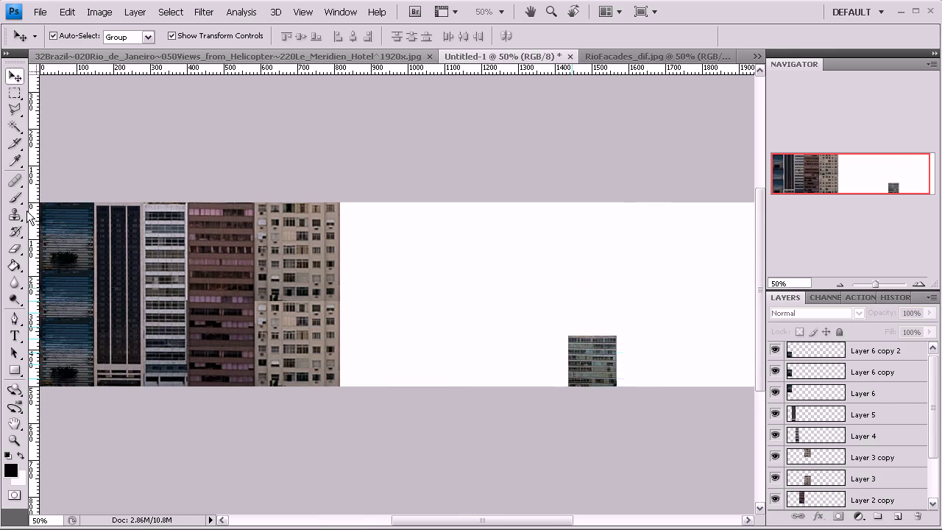
click(575, 330)
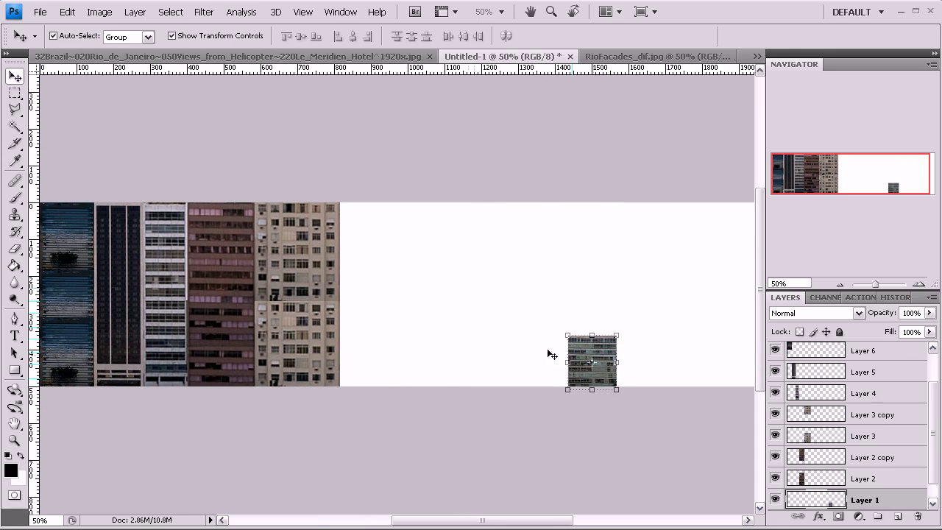
click(16, 145)
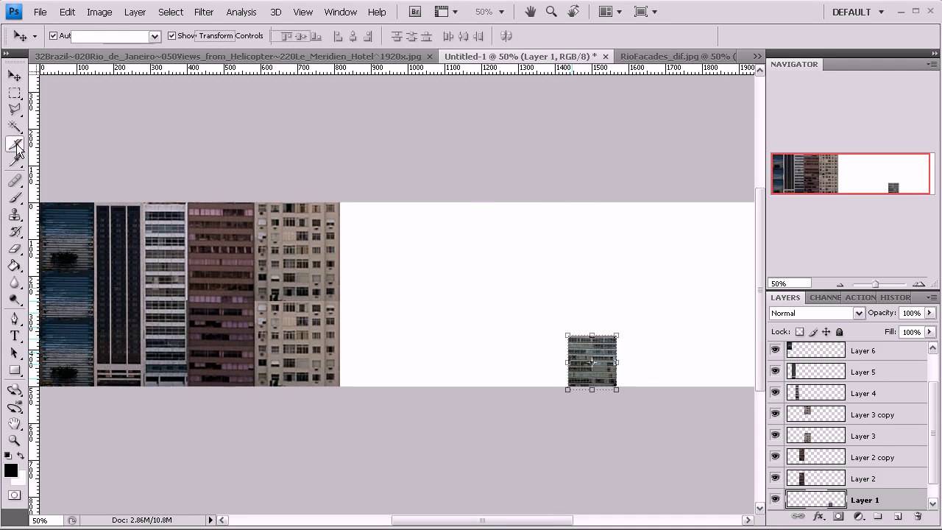
click(59, 143)
drag(336, 196, 26, 473)
key(Return)
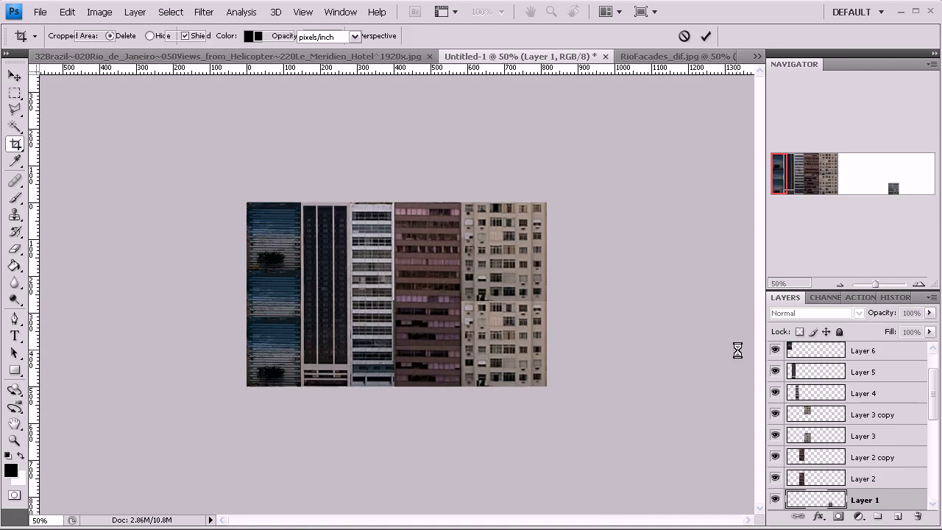
Flatten all layers of the cropped façade strip into a single background layer.
key(z)
click(430, 345)
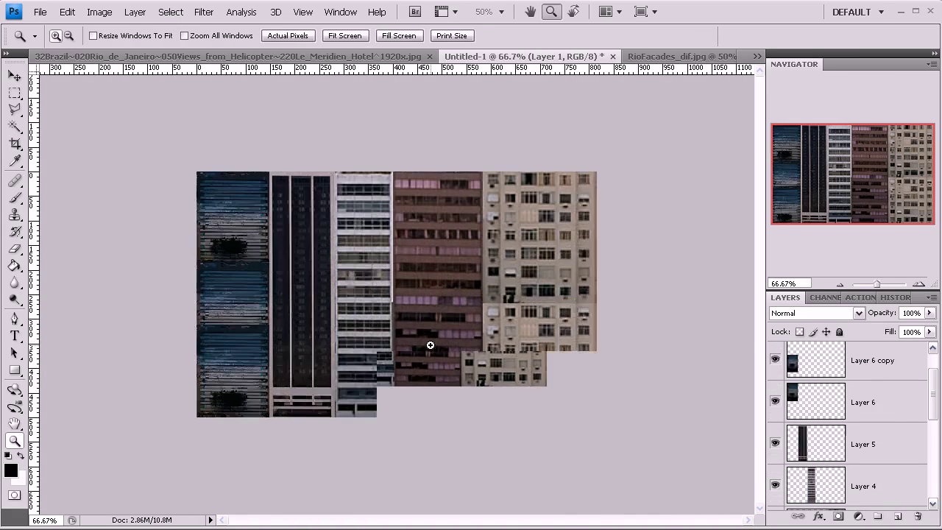
right_click(877, 362)
click(799, 529)
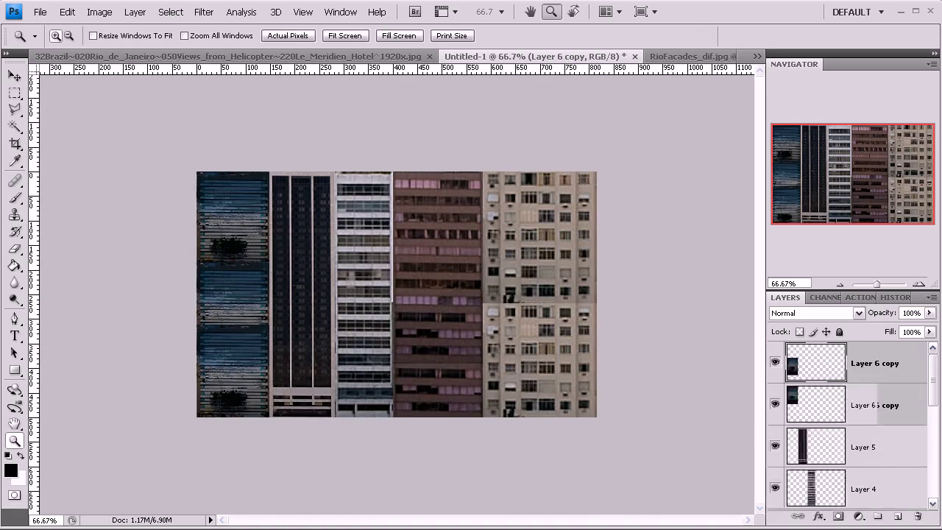
Brighten the flattened façade strip with a Brightness/Contrast adjustment, setting brightness to 36 and leaving contrast at 0.
click(98, 12)
mouse_move(122, 47)
click(274, 49)
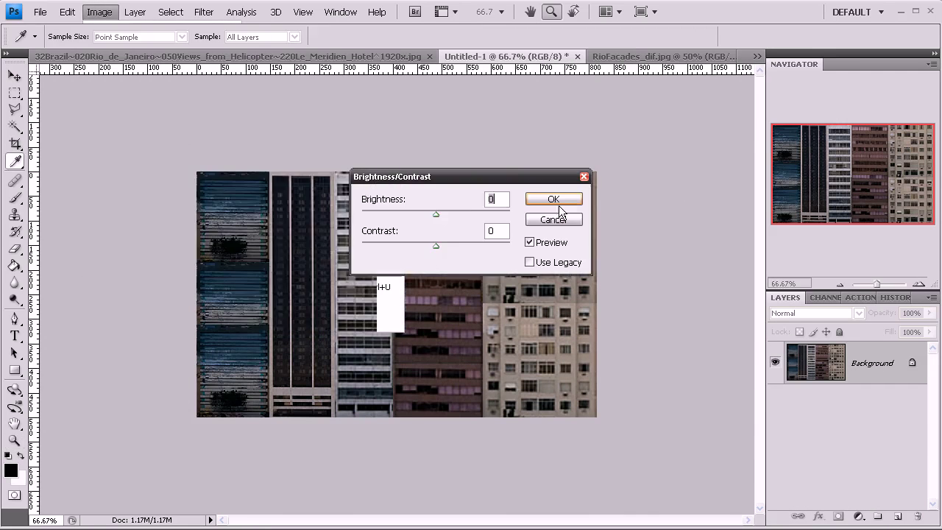
drag(458, 214, 453, 214)
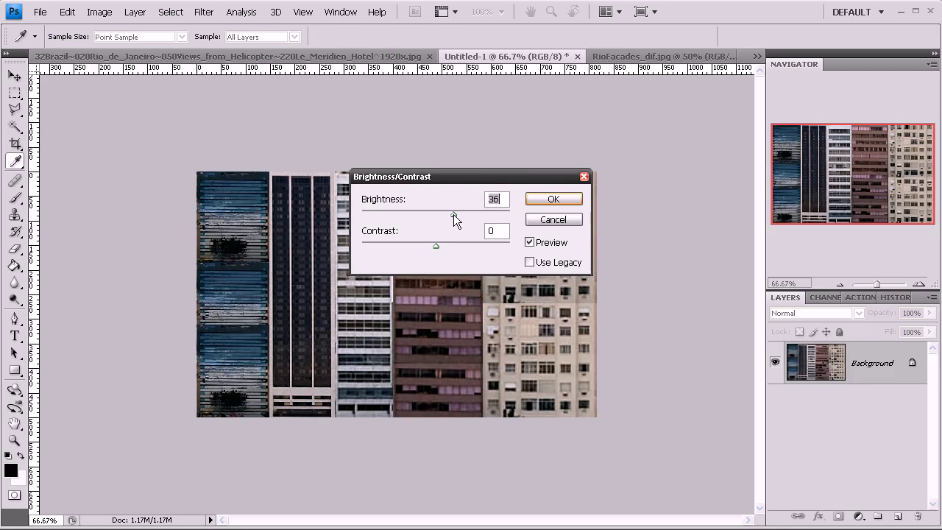
click(530, 204)
key(z)
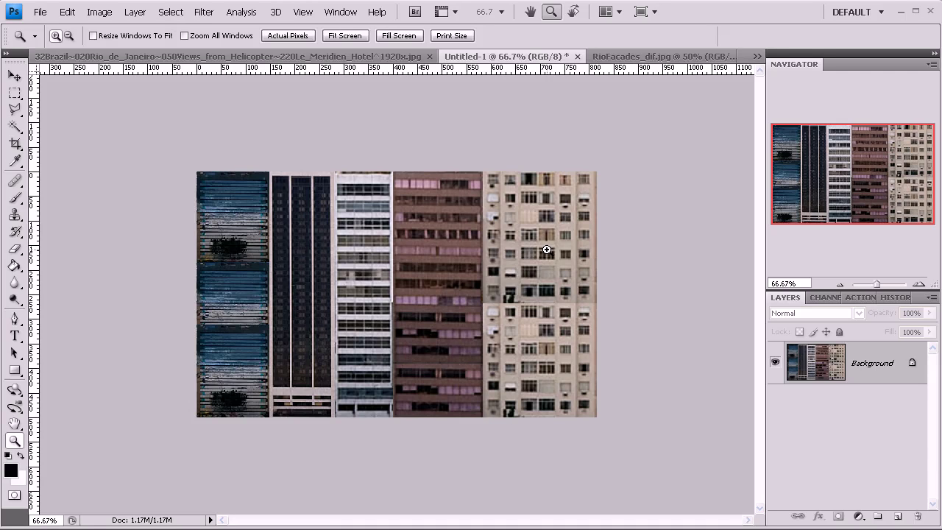
Examine the finished façade strip in RioFacades_dif.jpg as a reference, checking the aerial photo document in between.
click(635, 56)
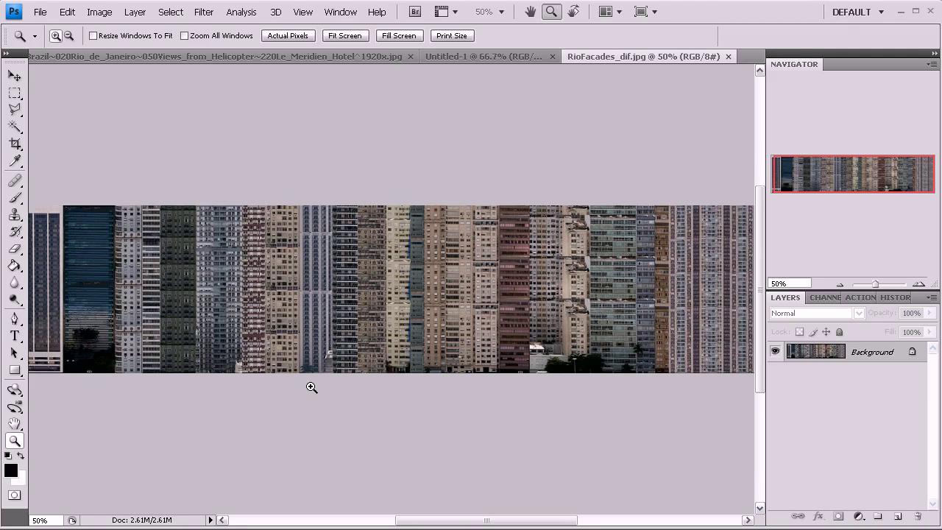
click(187, 57)
click(340, 11)
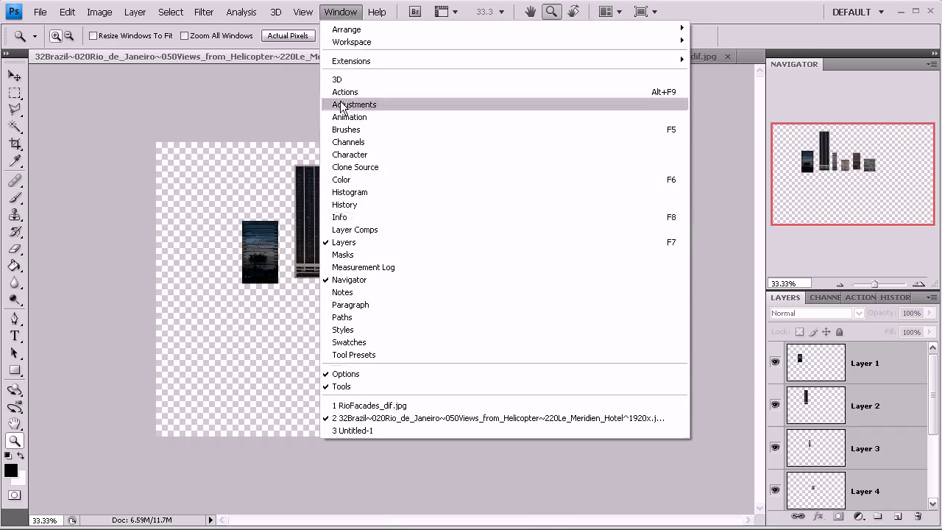
click(354, 407)
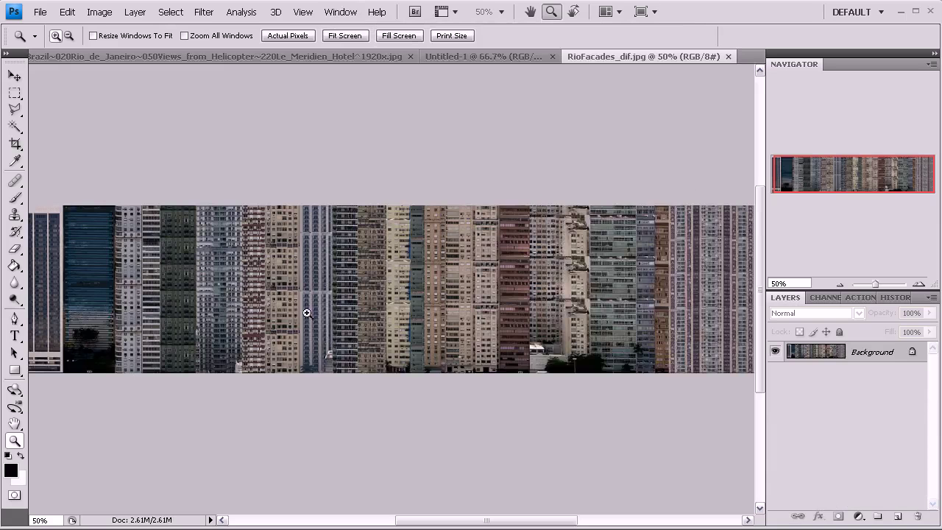
Make the Background layer visible in the aerial photo document and return to the cropped façade strip.
click(355, 7)
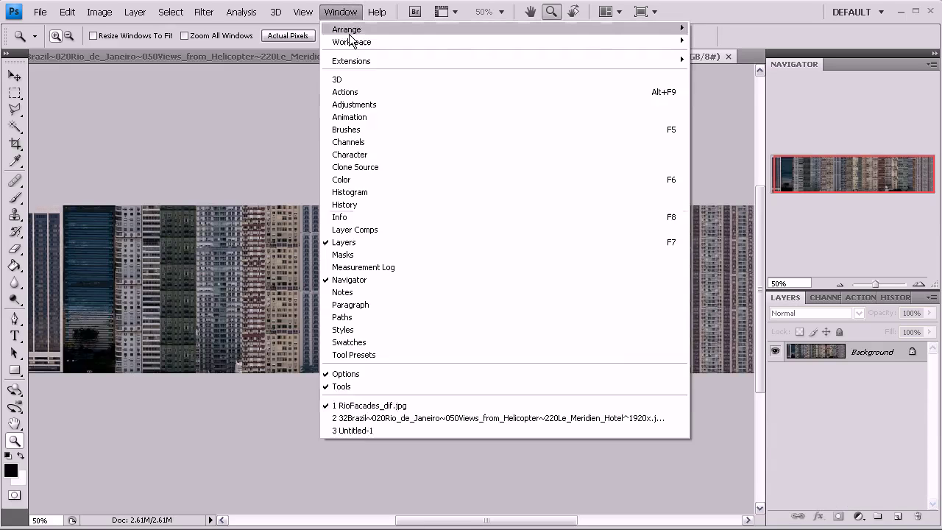
click(354, 418)
drag(936, 406, 933, 474)
click(775, 487)
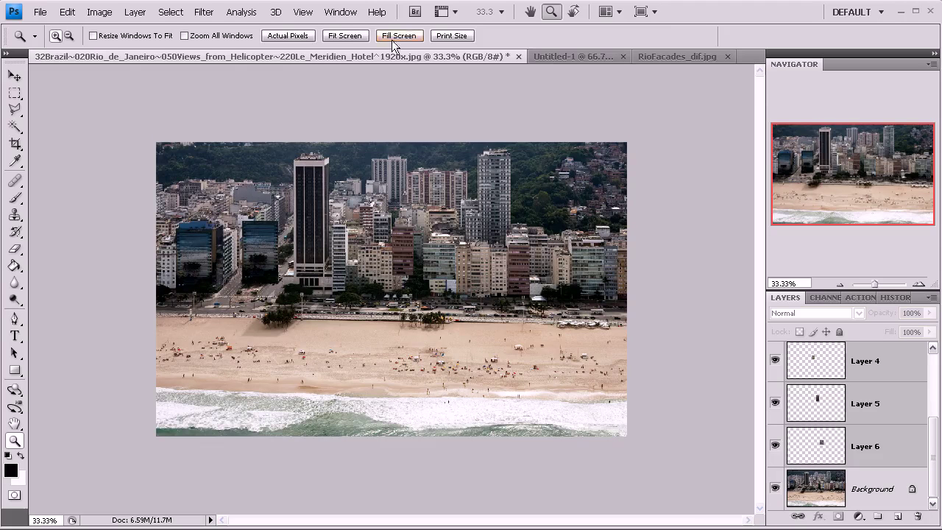
click(577, 56)
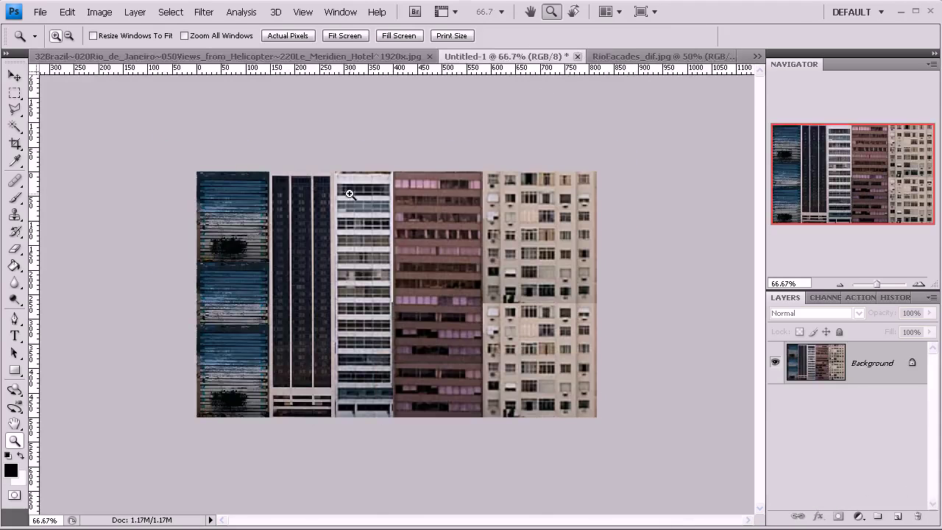